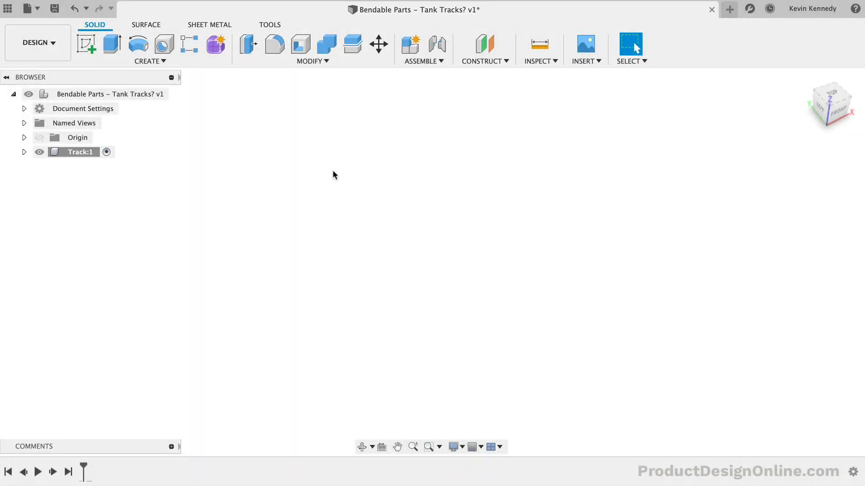
Start a sketch on the horizontal XY origin plane and draw a 16 mm vertical line up from the origin
{"action": "mouse_move", "coordinate": [812, 96]}
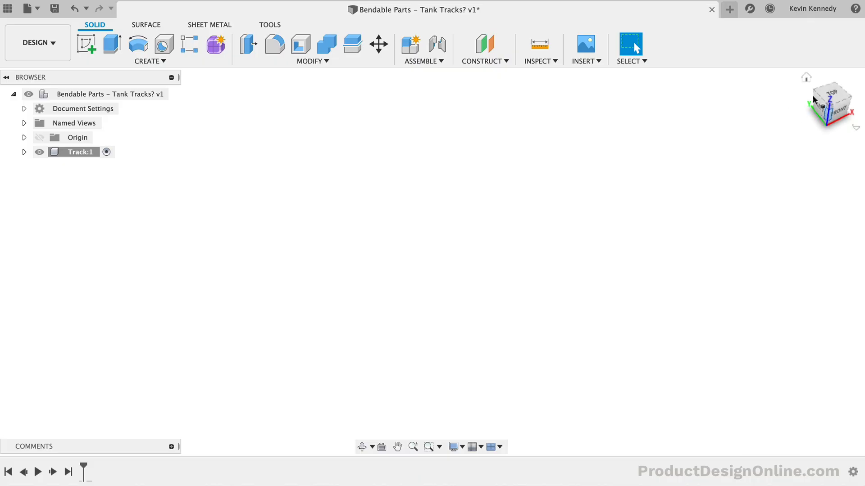
{"action": "left_click", "coordinate": [804, 75]}
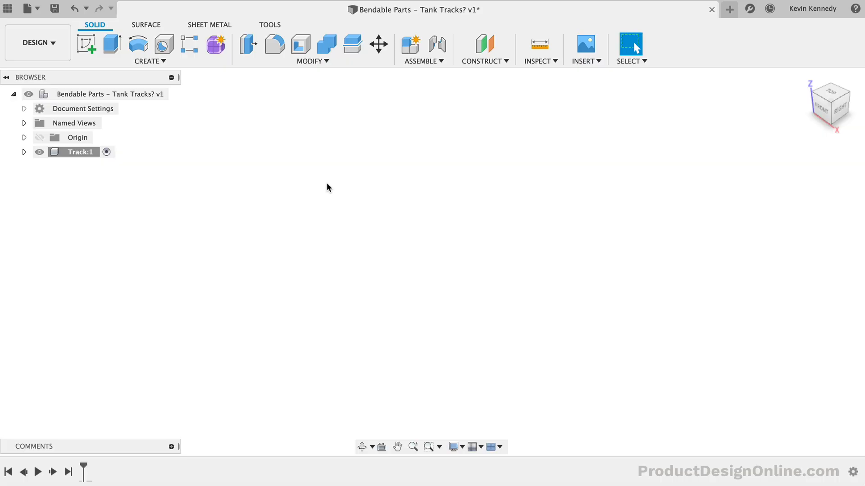
{"action": "key", "text": "l"}
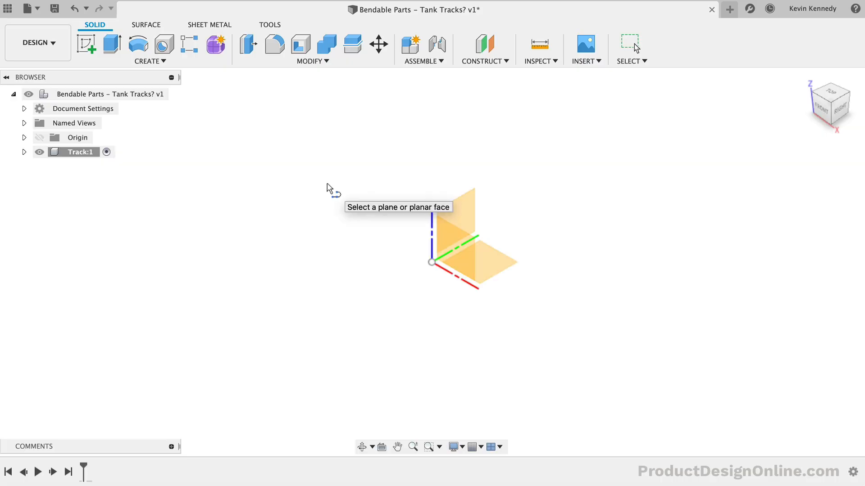
{"action": "left_click", "coordinate": [487, 258]}
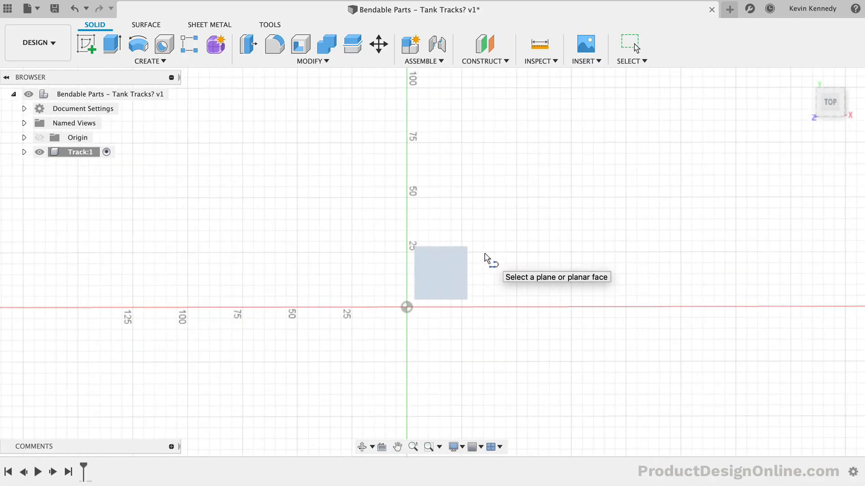
{"action": "left_click", "coordinate": [405, 310]}
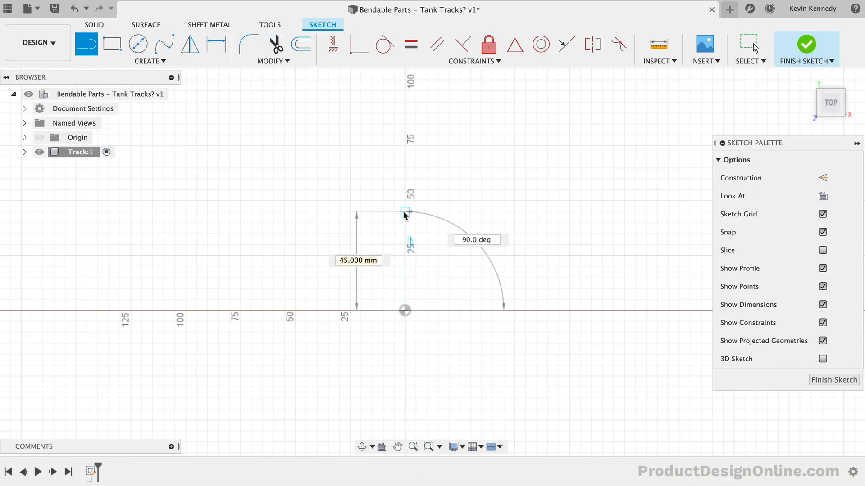
{"action": "type", "text": "16"}
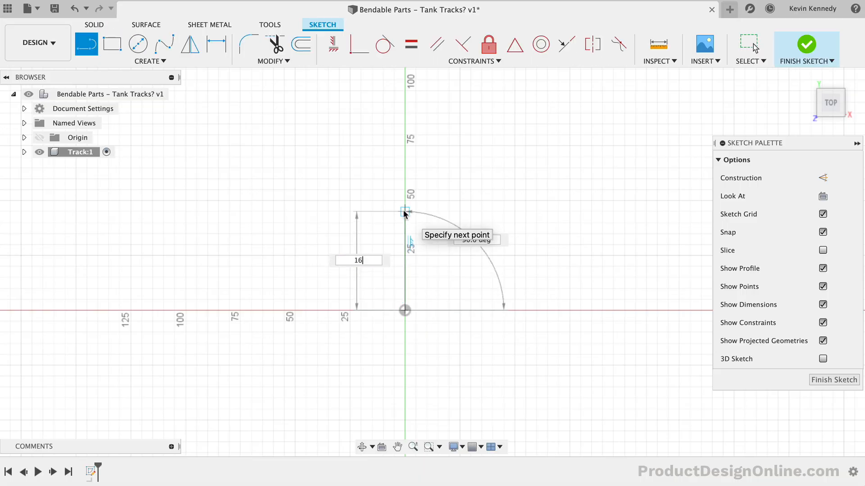
{"action": "key", "text": "Return"}
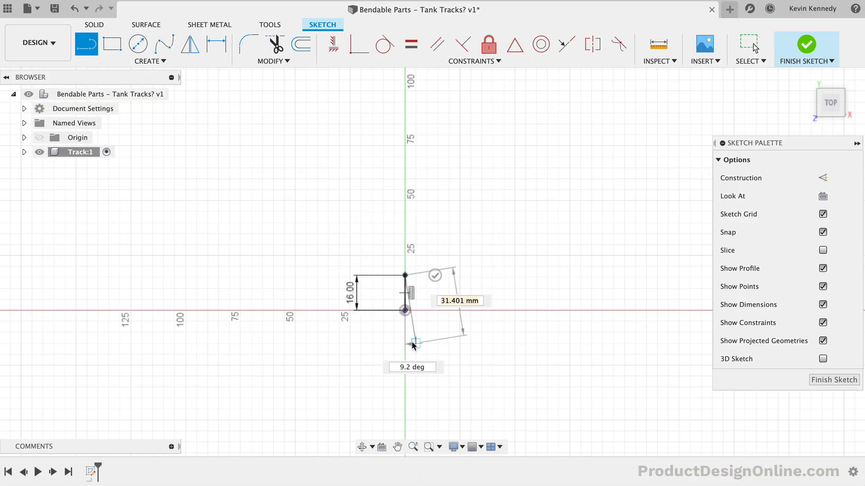
{"action": "scroll", "coordinate": [412, 341], "scroll_direction": "up", "scroll_amount": 5}
{"action": "key", "text": "Escape"}
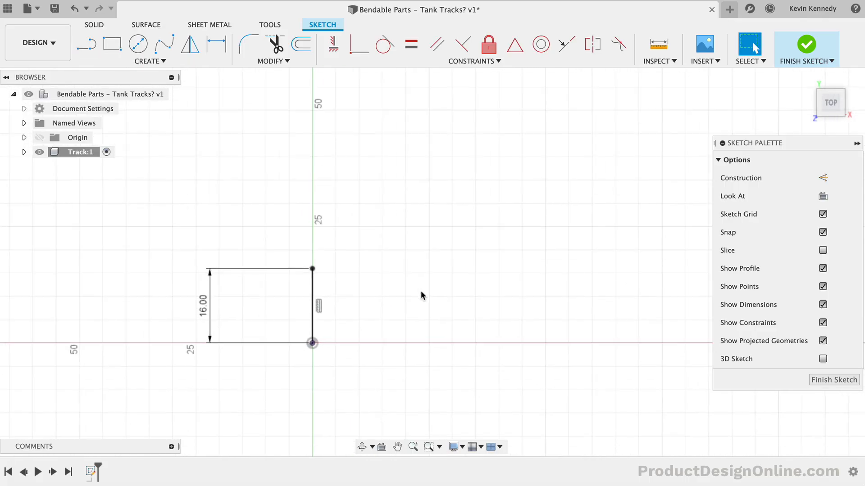
{"action": "scroll", "coordinate": [421, 292], "scroll_direction": "up", "scroll_amount": 2}
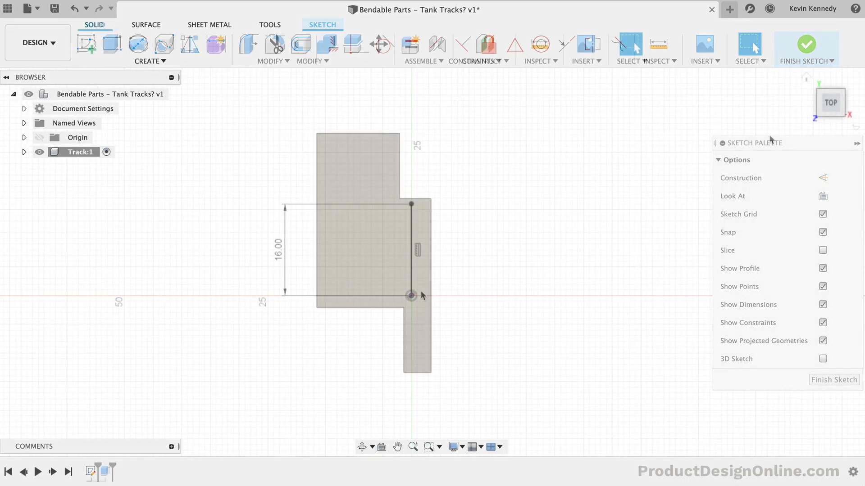
{"action": "left_click", "coordinate": [806, 45]}
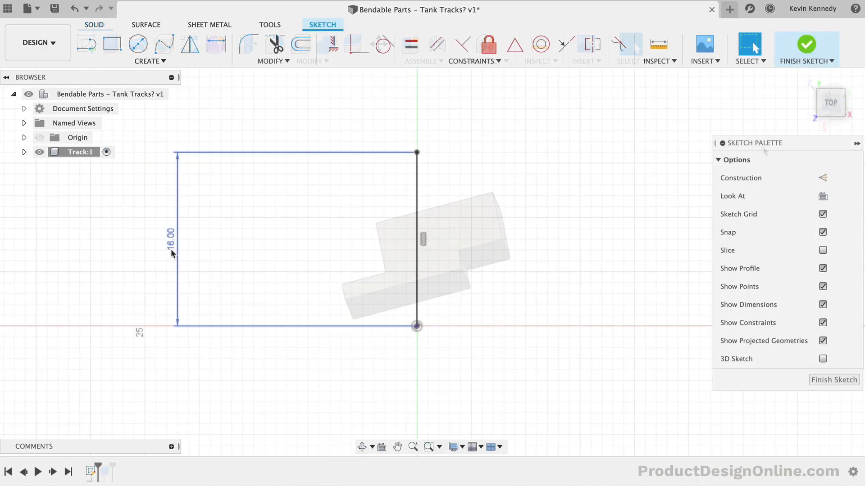
Draw an 8 mm horizontal line to the right from the origin, followed by a 6 mm vertical line downward
{"action": "right_click", "coordinate": [313, 373]}
{"action": "left_click", "coordinate": [315, 352]}
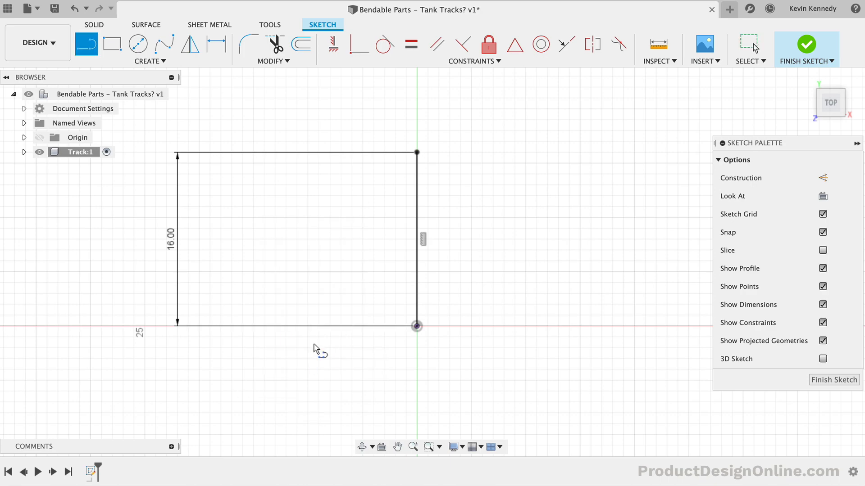
{"action": "left_click", "coordinate": [417, 326]}
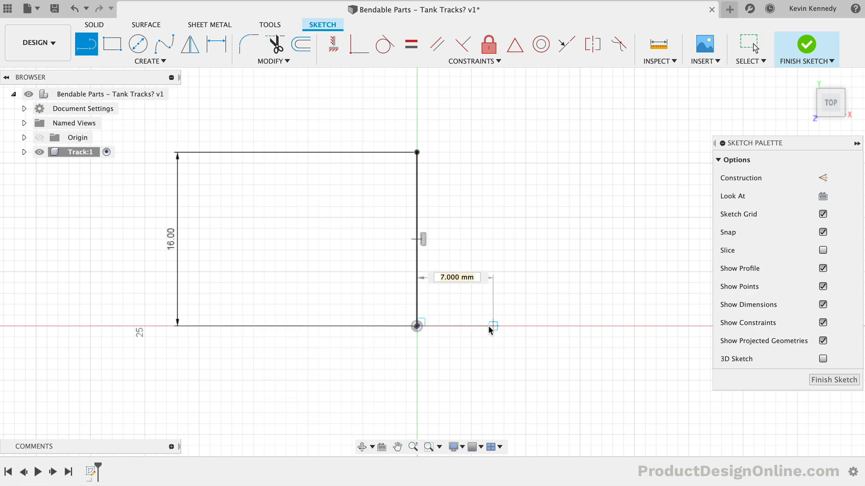
{"action": "type", "text": "8"}
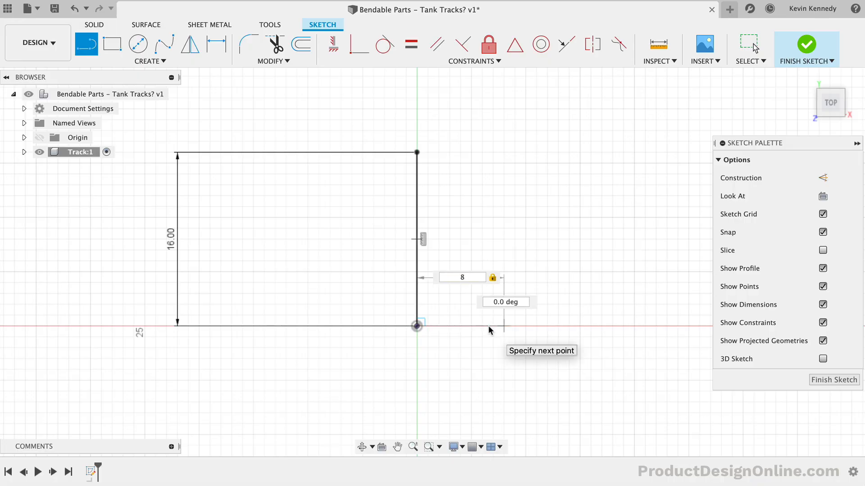
{"action": "key", "text": "Return"}
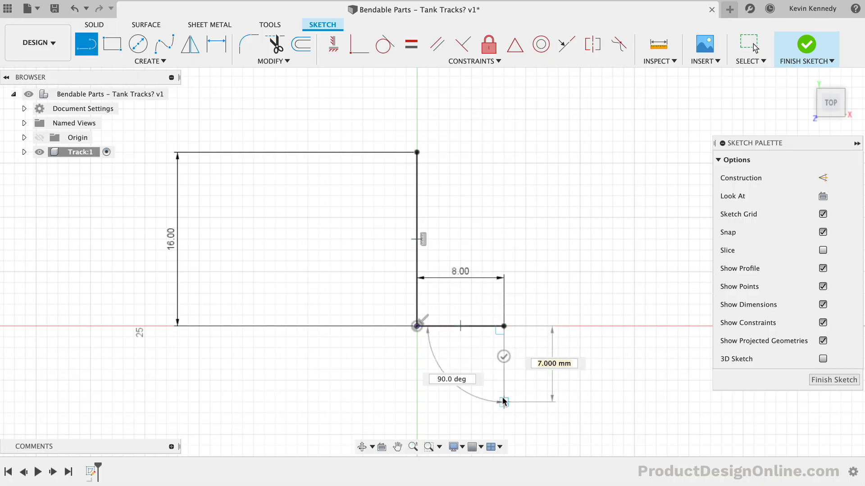
{"action": "type", "text": "6"}
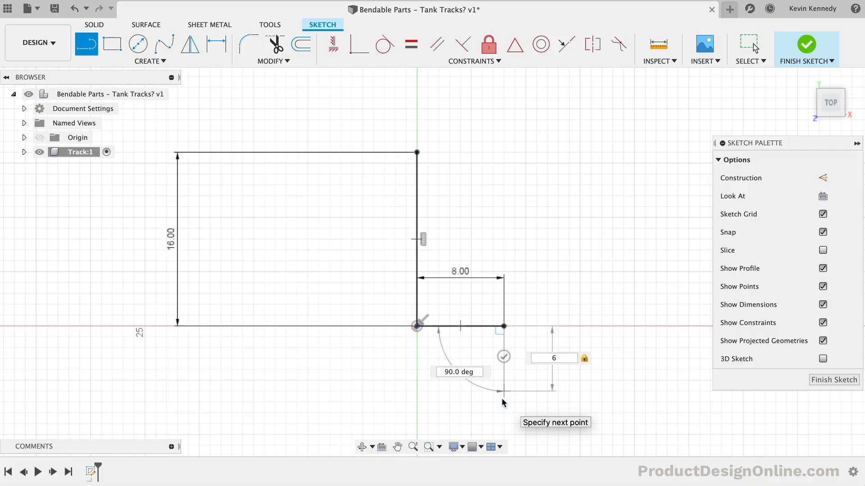
{"action": "key", "text": "Return"}
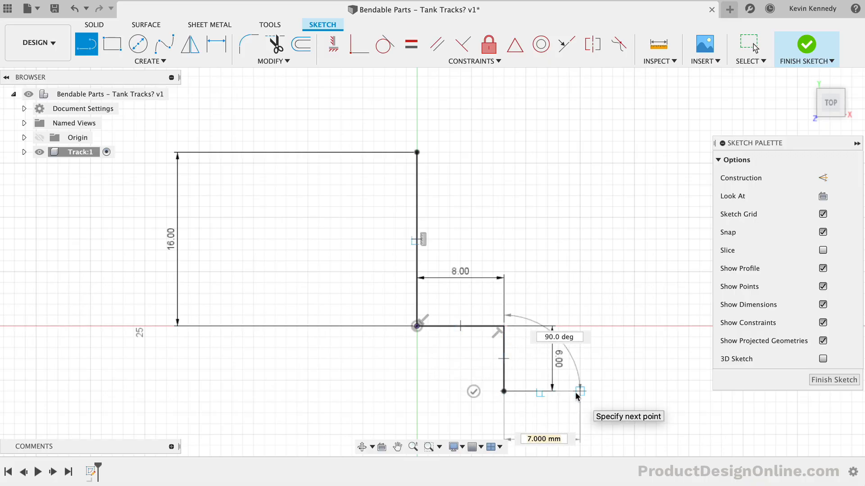
Continue the profile with a 2.5 mm horizontal line to the right and a vertical line about 16.6 mm long upward
{"action": "scroll", "coordinate": [575, 393], "scroll_direction": "right", "scroll_amount": 5}
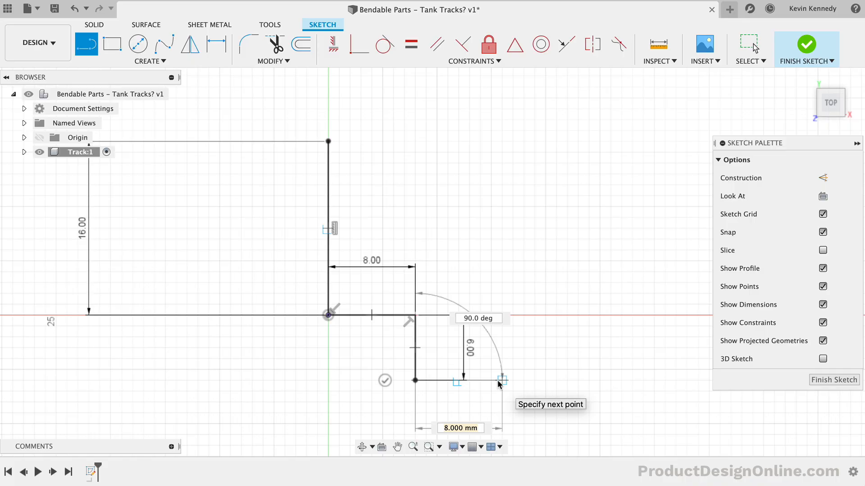
{"action": "type", "text": "2.5"}
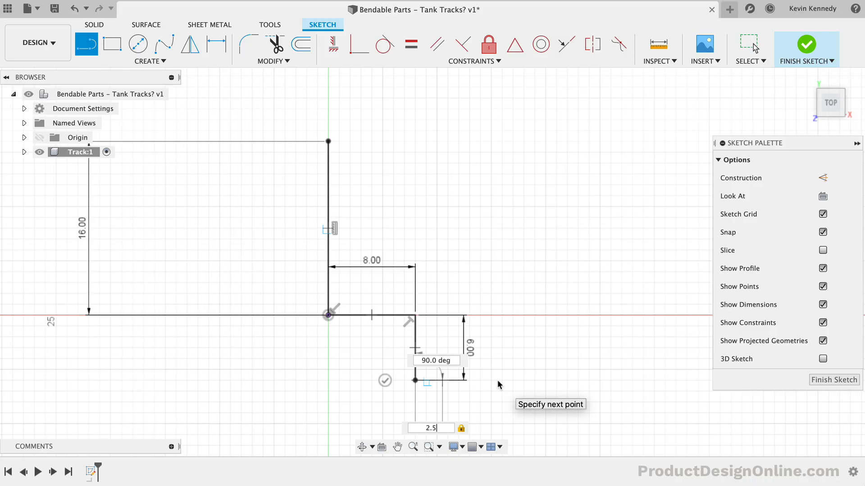
{"action": "key", "text": "Return"}
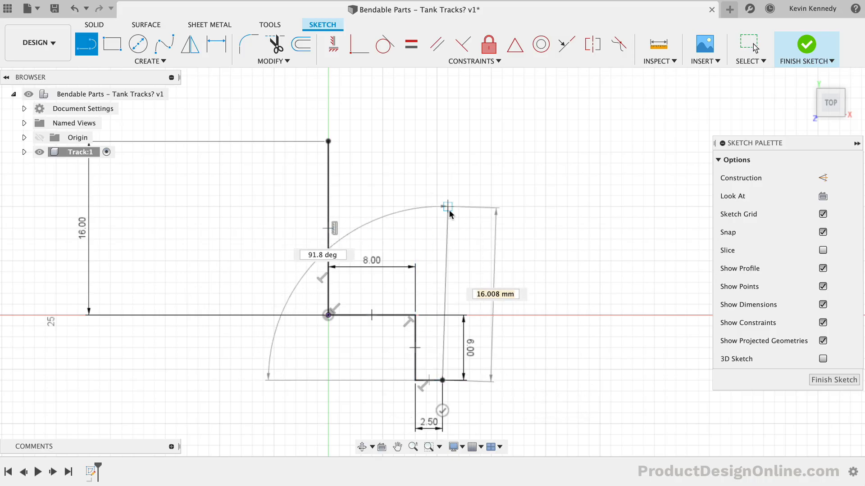
{"action": "left_click", "coordinate": [447, 200]}
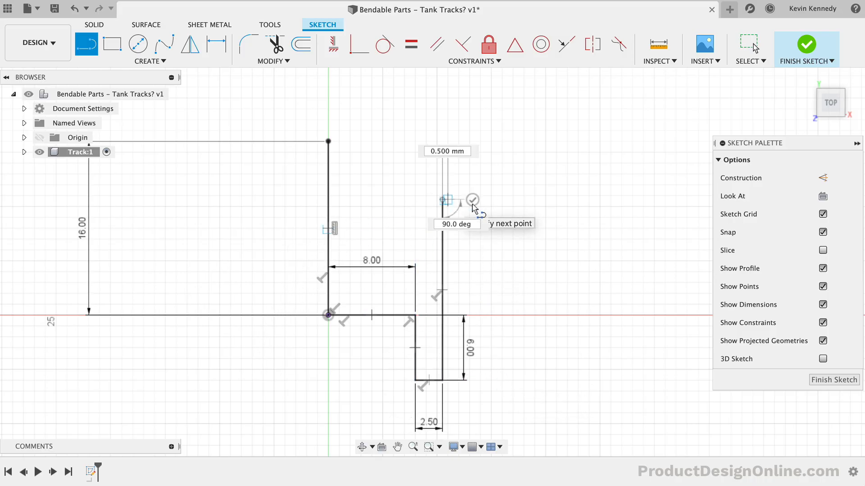
{"action": "key", "text": "Escape"}
Apply an Equal constraint between the right vertical line and the 16 mm vertical line at the origin
{"action": "left_click", "coordinate": [442, 271]}
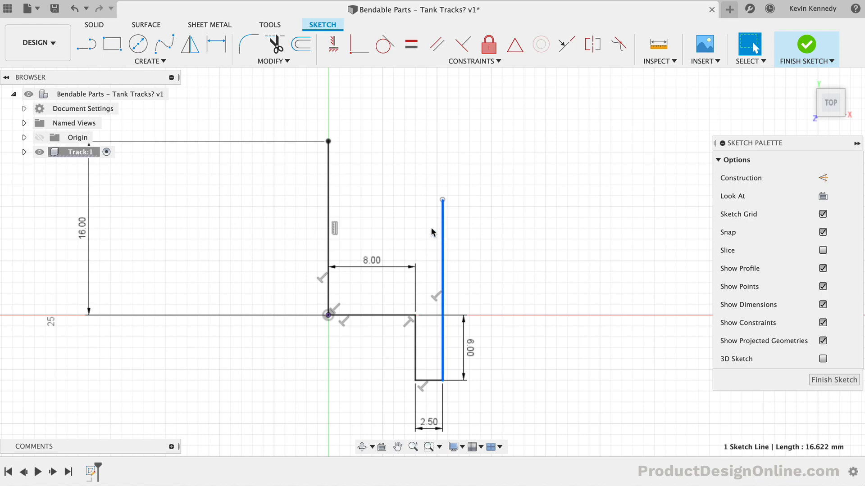
{"action": "left_click", "coordinate": [328, 176], "text": "shift"}
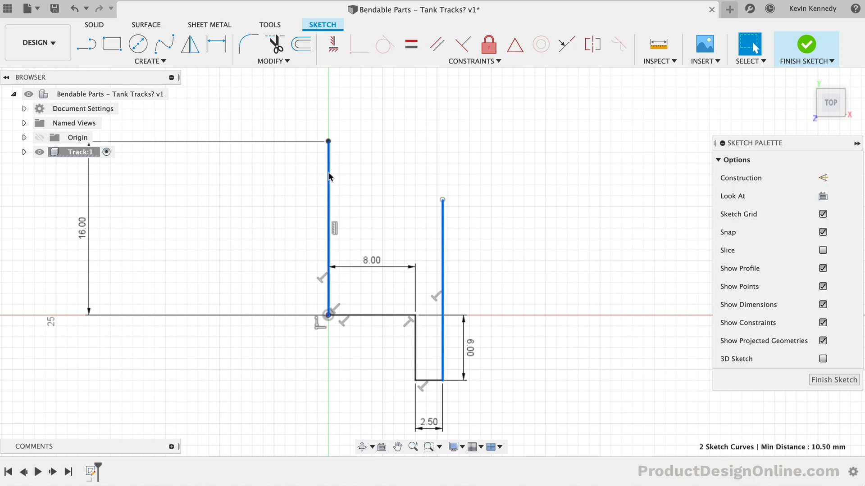
{"action": "left_click", "coordinate": [413, 43]}
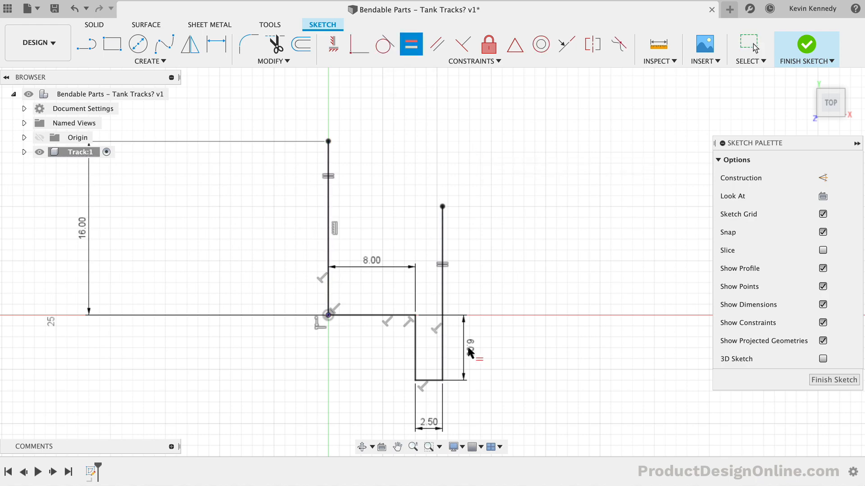
{"action": "key", "text": "Escape"}
Reposition the 6 mm dimension left of its line and the 8 mm dimension below its horizontal line
{"action": "left_click_drag", "start_coordinate": [469, 354], "coordinate": [382, 350]}
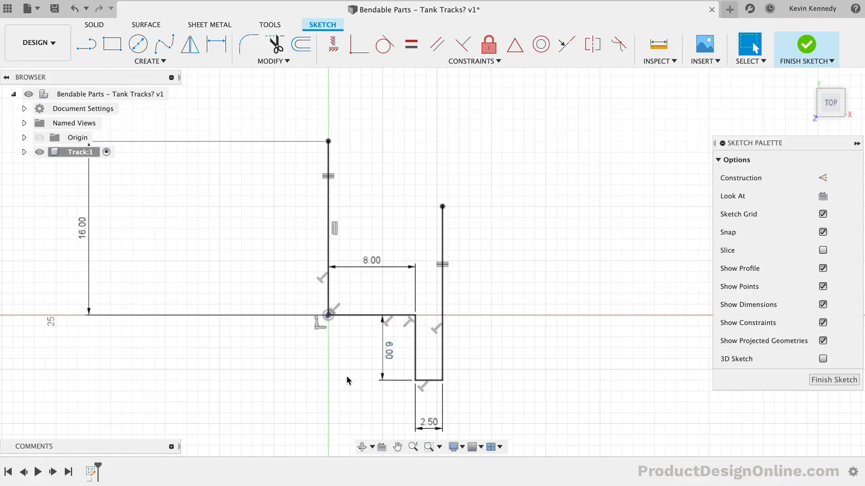
{"action": "left_click_drag", "start_coordinate": [371, 261], "coordinate": [368, 287]}
{"action": "left_click_drag", "start_coordinate": [367, 318], "coordinate": [367, 331]}
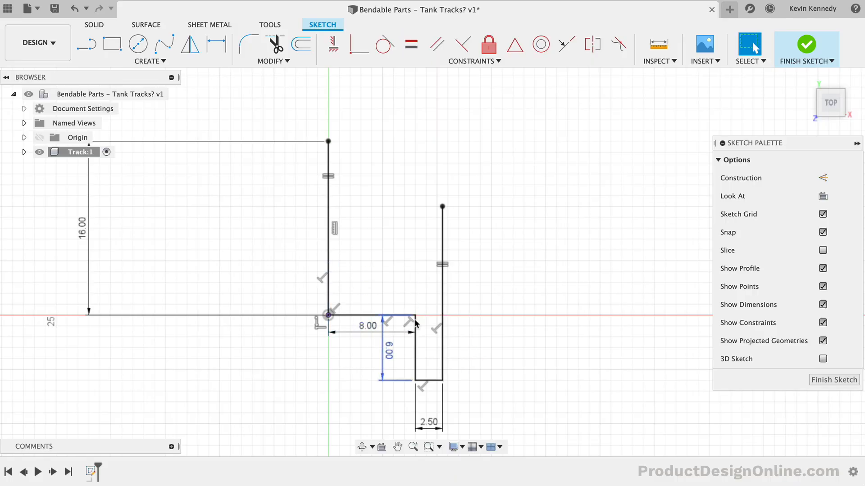
Close the profile with a 4.5 mm line to the left, a 6 mm line upward and a horizontal line to the 16 mm line's upper end
{"action": "key", "text": "l"}
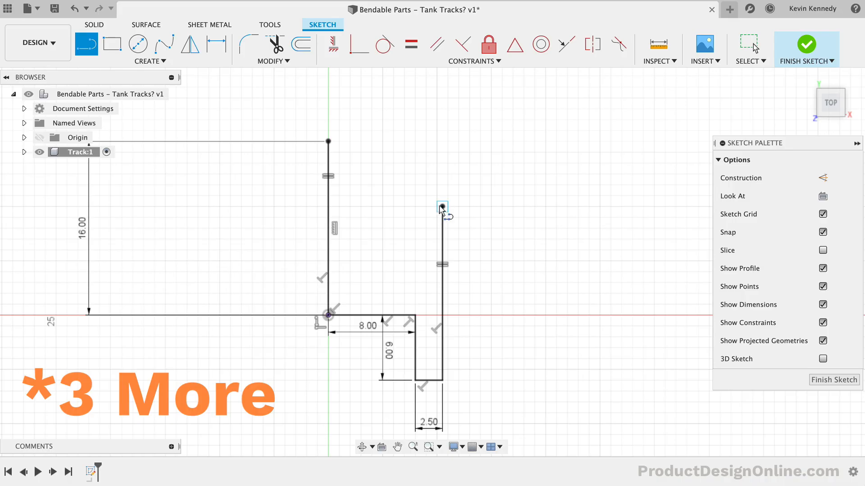
{"action": "left_click_drag", "start_coordinate": [442, 206], "coordinate": [393, 206]}
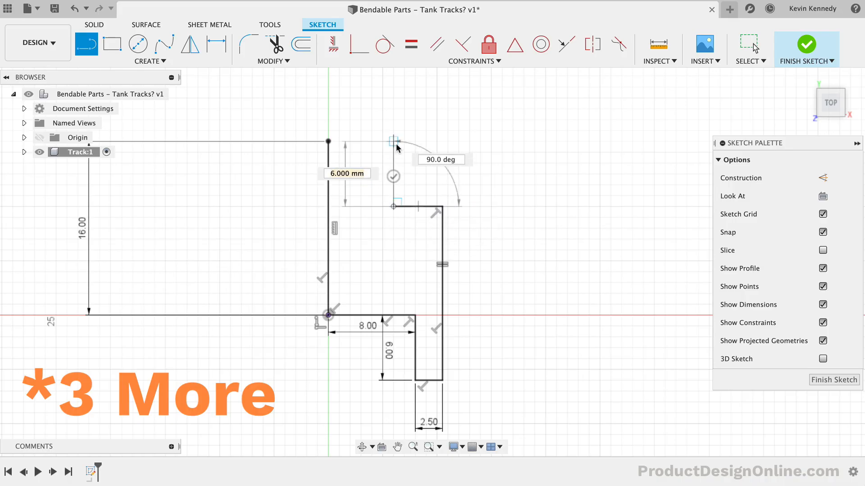
{"action": "left_click", "coordinate": [393, 142]}
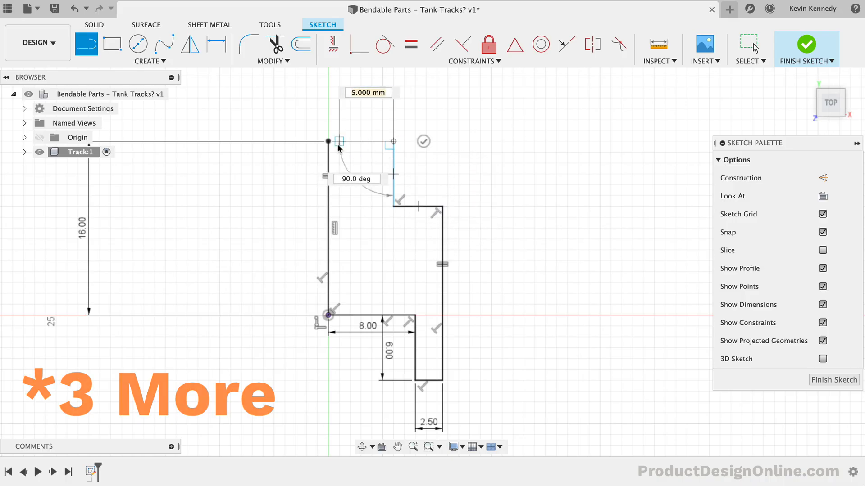
{"action": "left_click", "coordinate": [328, 142]}
{"action": "key", "text": "Escape"}
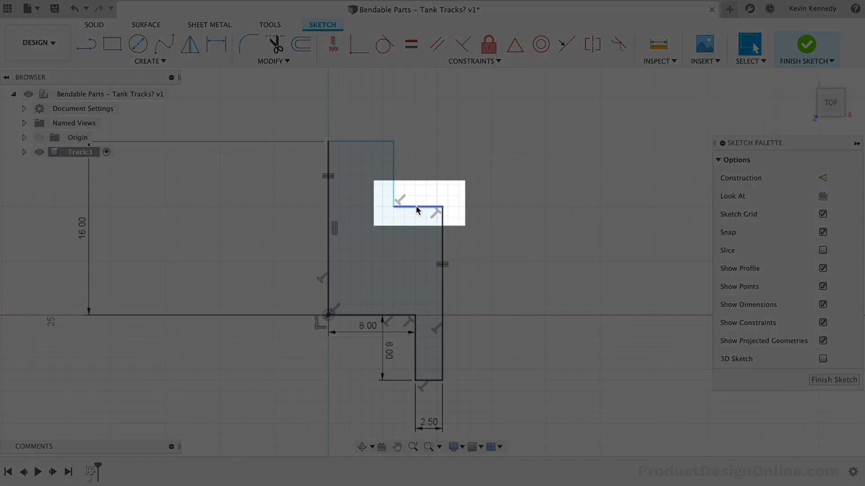
Move the short upper vertical line sideways to test how freely the undimensioned notch width changes
{"action": "left_click", "coordinate": [415, 206]}
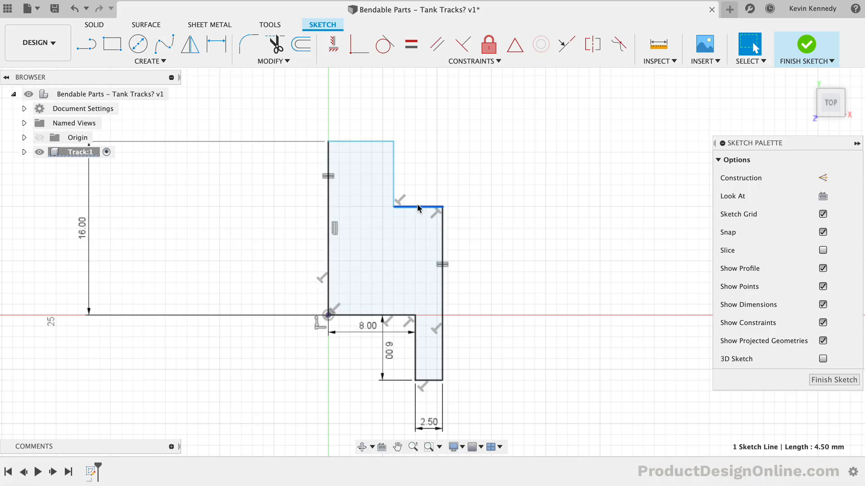
{"action": "left_click", "coordinate": [392, 191]}
{"action": "left_click_drag", "start_coordinate": [396, 191], "coordinate": [417, 191]}
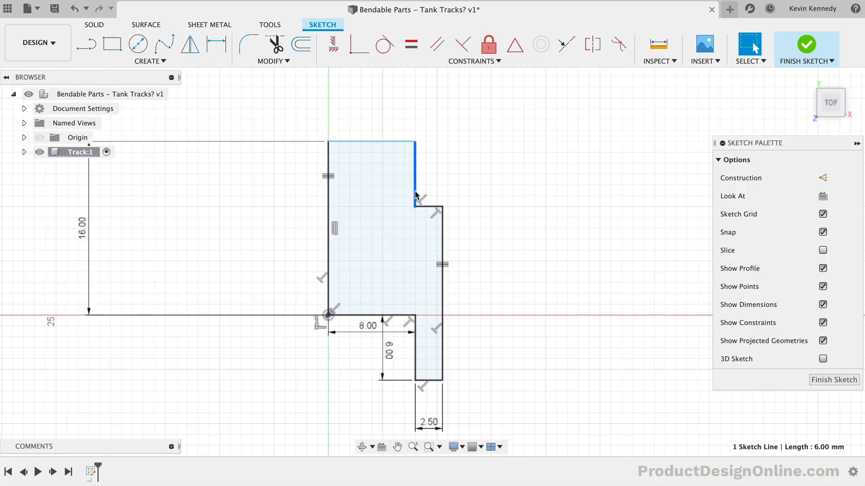
{"action": "left_click_drag", "start_coordinate": [415, 194], "coordinate": [405, 195]}
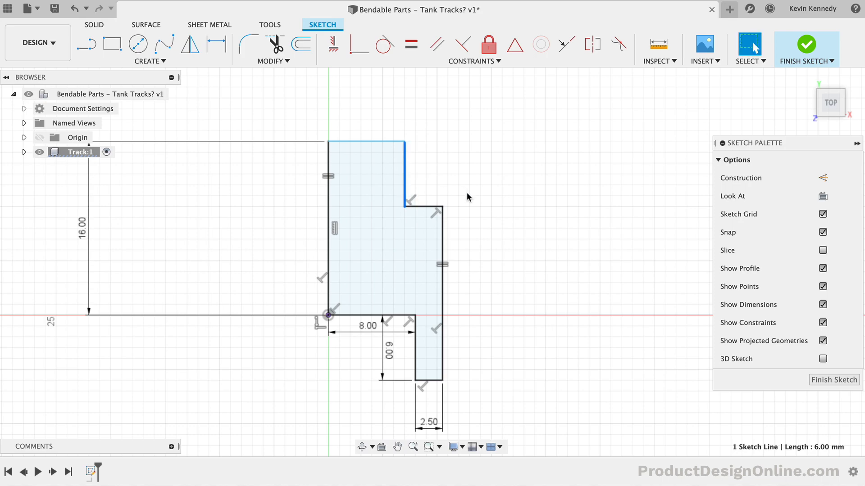
{"action": "left_click", "coordinate": [487, 220]}
Dimension the short horizontal line of the upper notch to 2.9 mm
{"action": "left_click", "coordinate": [423, 206]}
{"action": "key", "text": "d"}
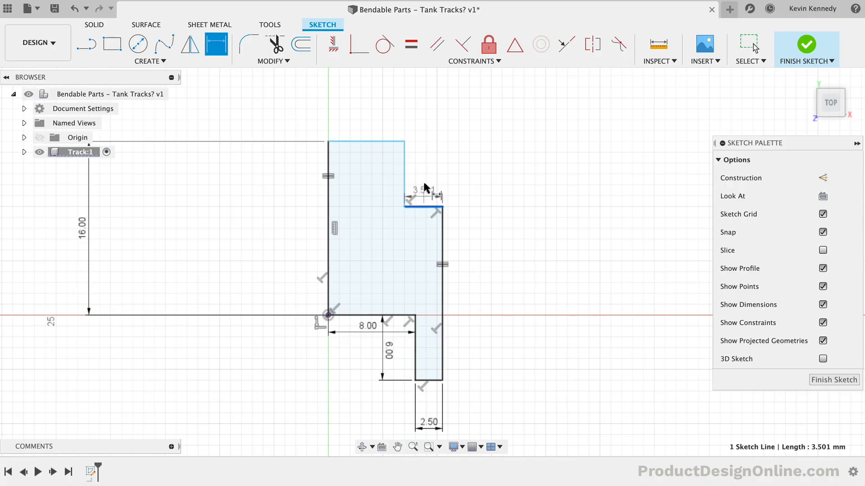
{"action": "left_click", "coordinate": [425, 172]}
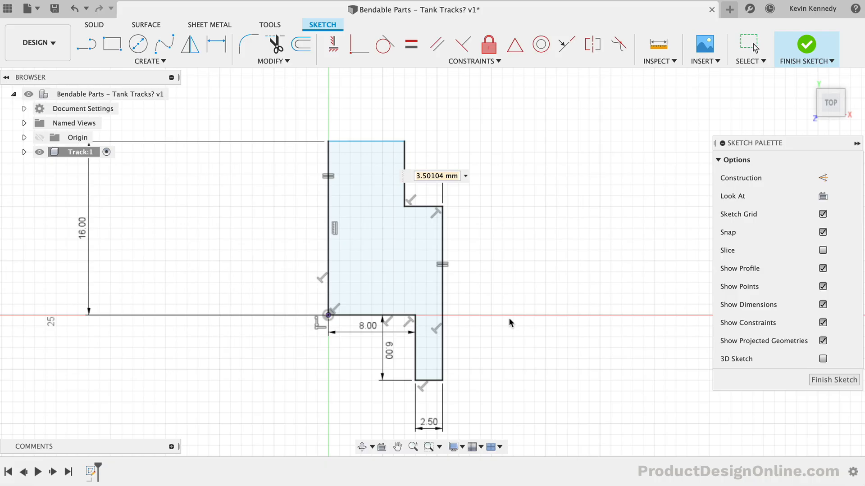
{"action": "type", "text": "2.9"}
{"action": "key", "text": "Return"}
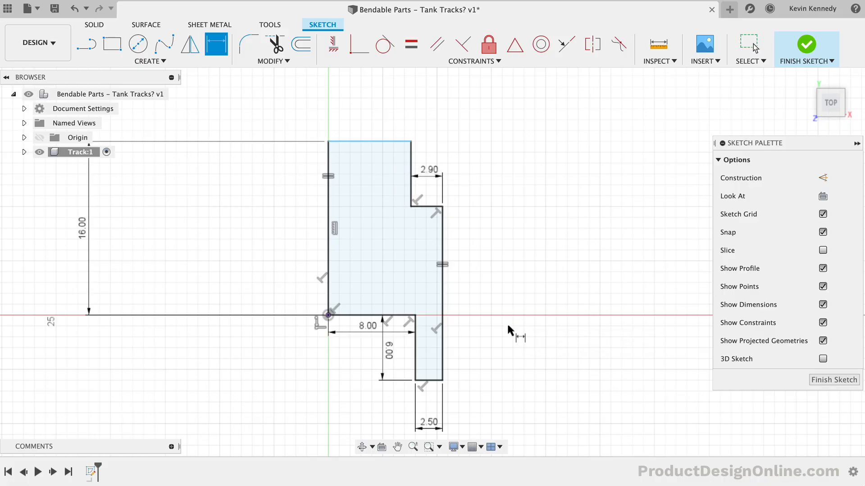
Constrain the profile's top line to horizontal and move the 16 mm dimension closer to the profile
{"action": "key", "text": "Escape"}
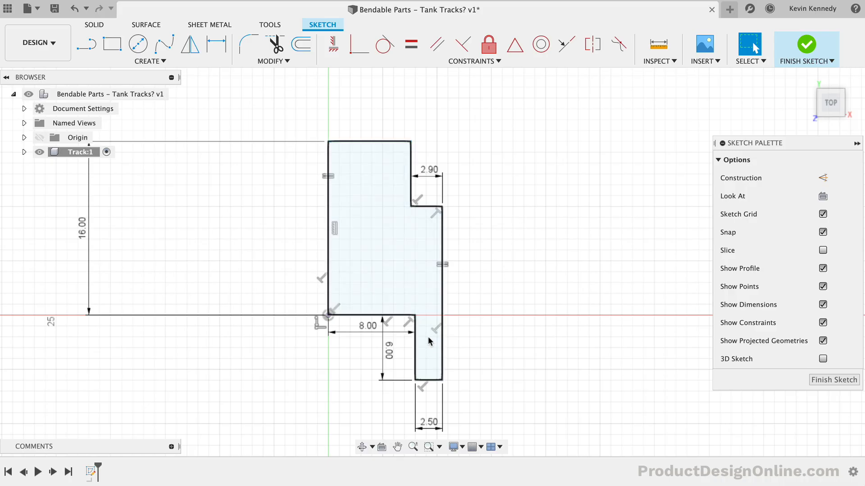
{"action": "left_click", "coordinate": [375, 142]}
{"action": "left_click", "coordinate": [333, 44]}
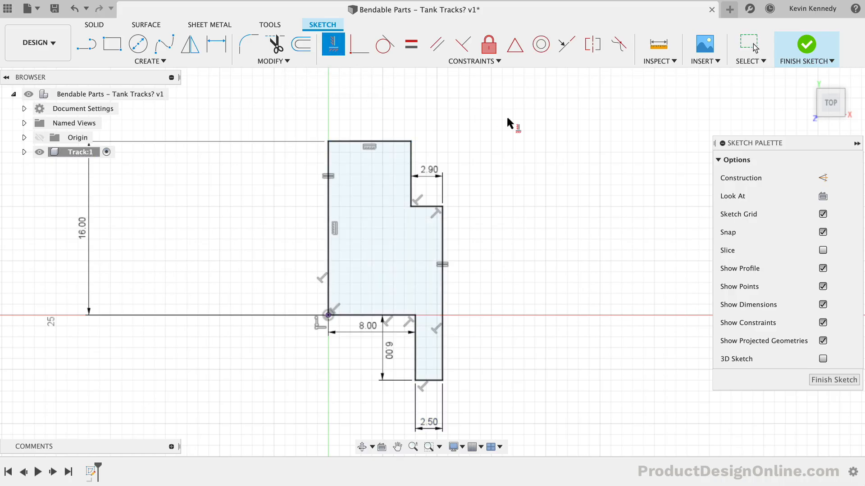
{"action": "key", "text": "Escape"}
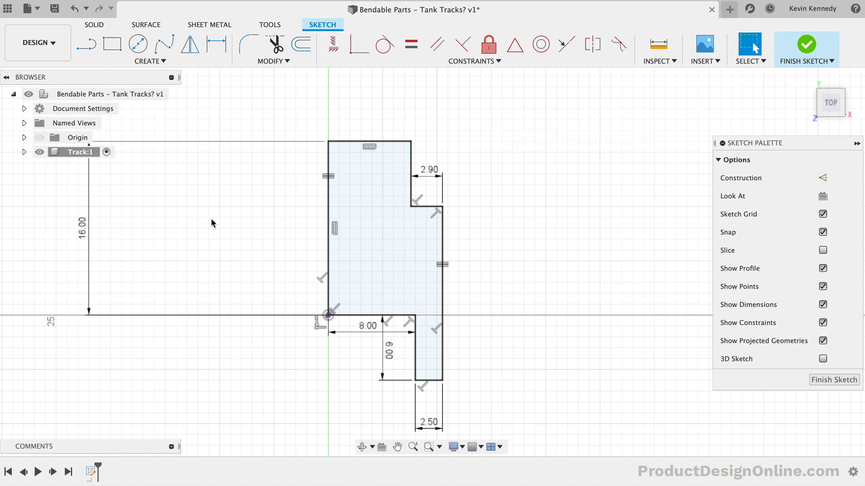
{"action": "left_click_drag", "start_coordinate": [82, 237], "coordinate": [286, 233]}
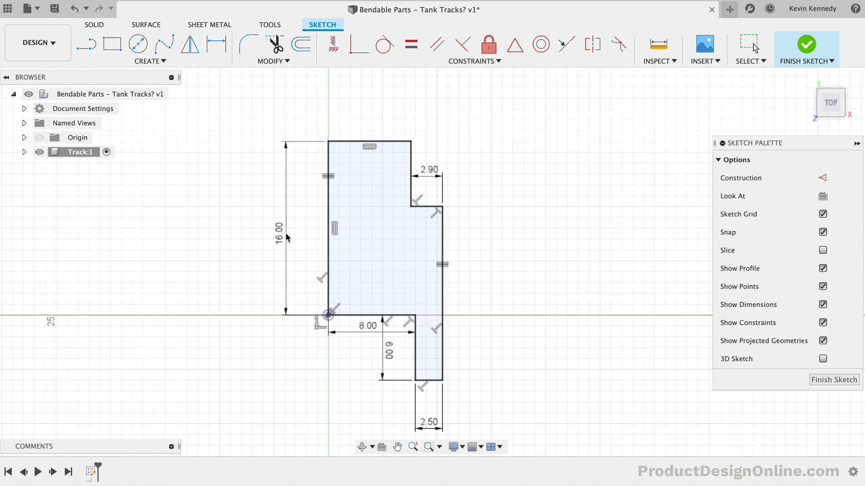
Extrude the stepped profile 5 mm as a new body
{"action": "scroll", "coordinate": [242, 243], "scroll_direction": "right", "scroll_amount": 1}
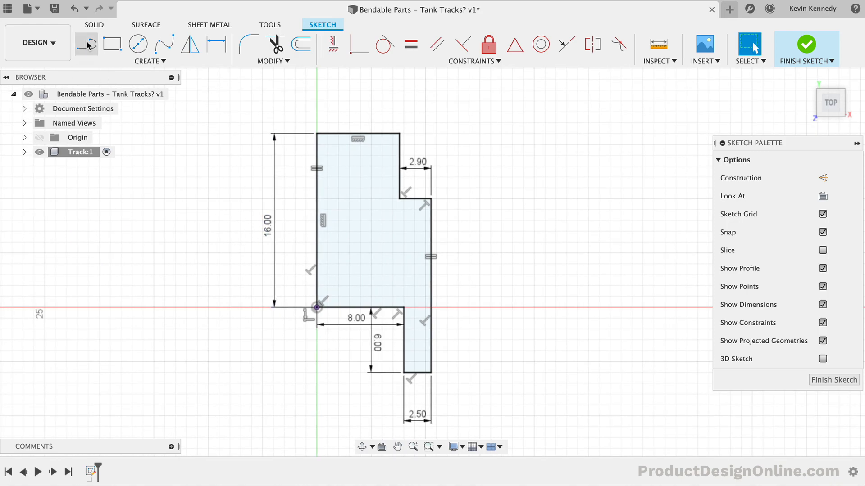
{"action": "left_click", "coordinate": [94, 25]}
{"action": "left_click", "coordinate": [112, 44]}
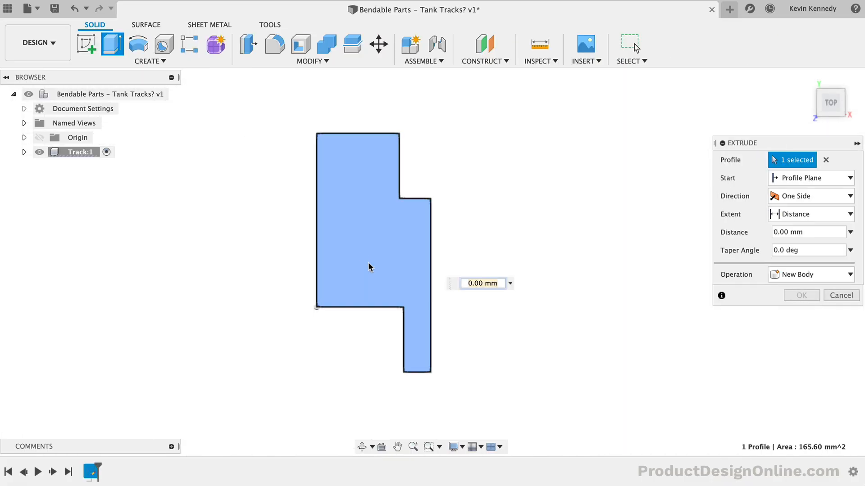
{"action": "type", "text": "5"}
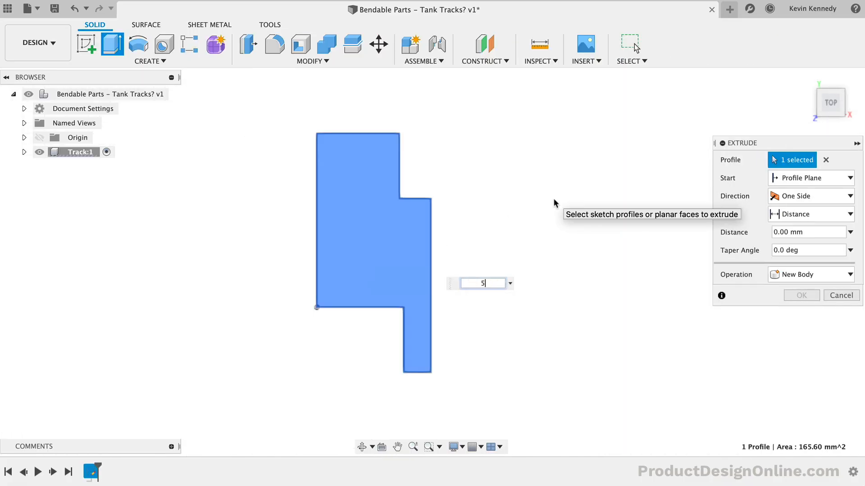
{"action": "left_click", "coordinate": [806, 295]}
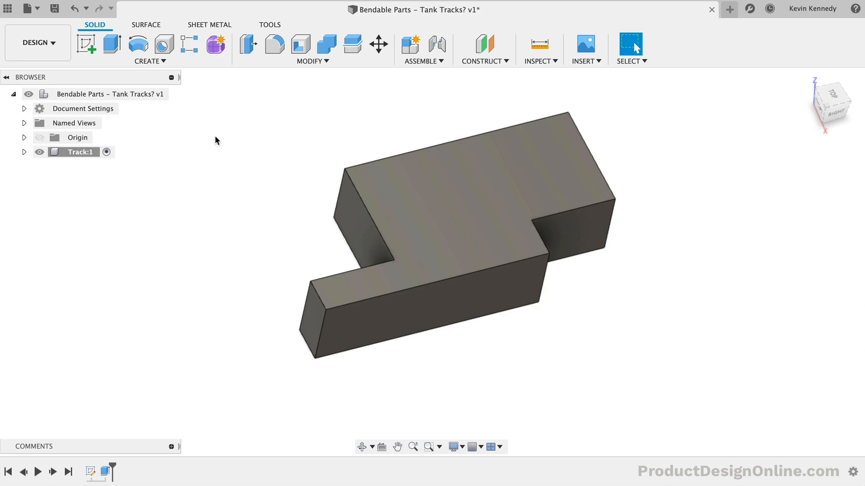
Fillet the upper and lower edges at both ends of the link with a 2.5 mm radius
{"action": "left_click", "coordinate": [274, 44]}
{"action": "left_click", "coordinate": [321, 301]}
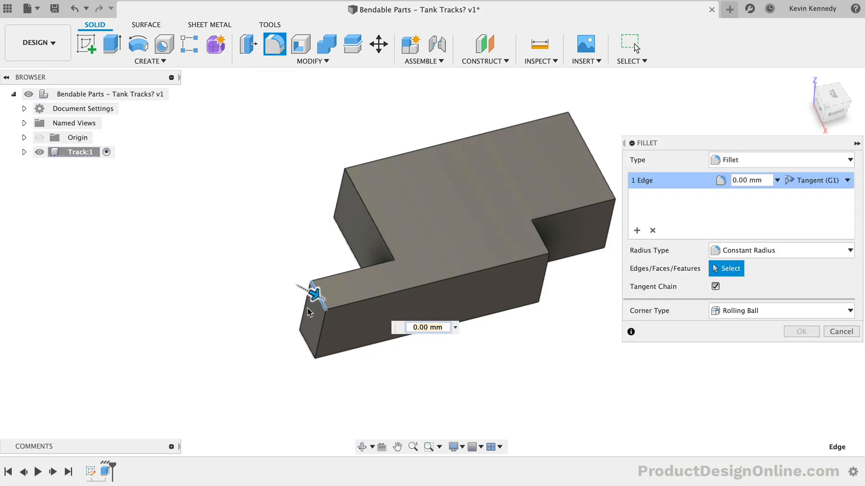
{"action": "left_click", "coordinate": [305, 349]}
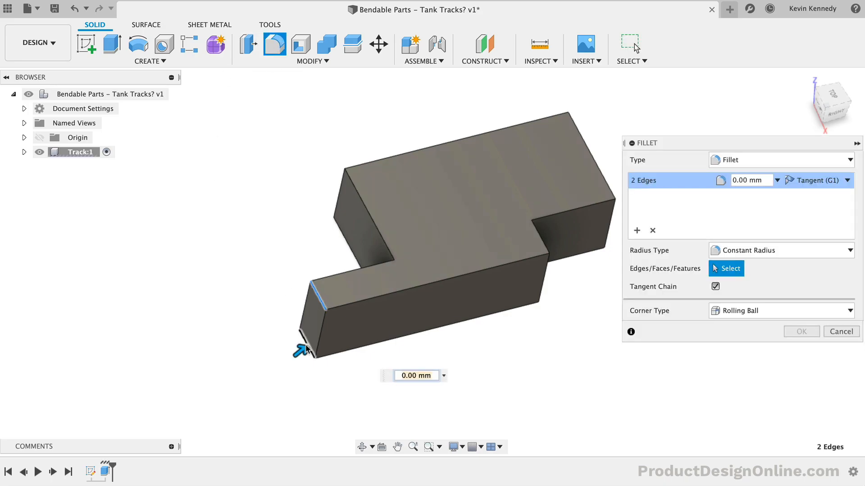
{"action": "left_click", "coordinate": [587, 141]}
{"action": "left_click", "coordinate": [600, 244]}
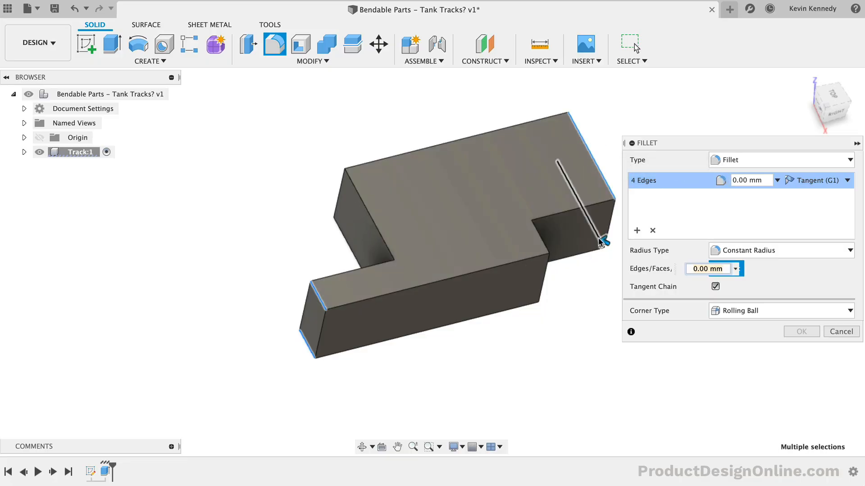
{"action": "type", "text": "2.5"}
{"action": "key", "text": "Return"}
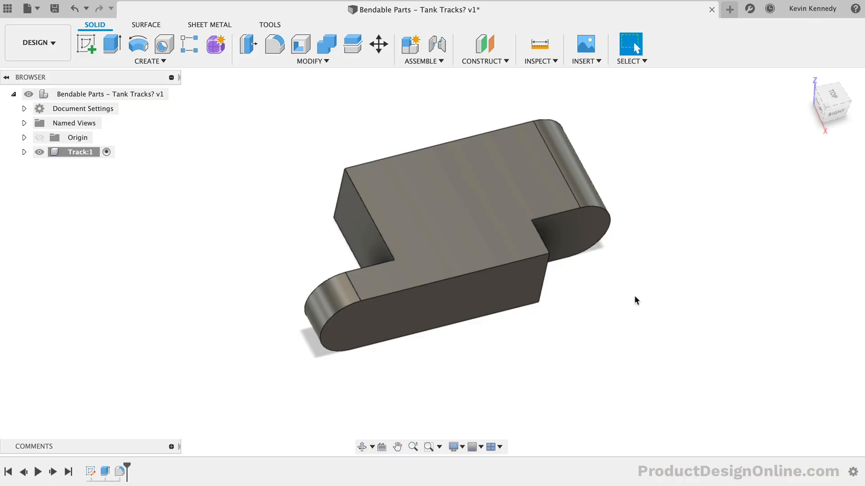
Create a sketch on the side face of the wide rounded end and draw a 3 mm diameter circle centered on its arc
{"action": "left_click", "coordinate": [569, 234]}
{"action": "right_click", "coordinate": [570, 233]}
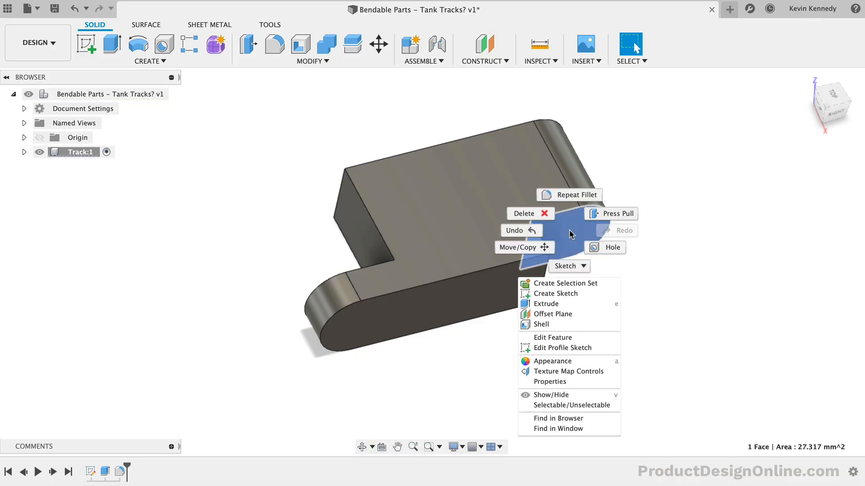
{"action": "left_click", "coordinate": [575, 294]}
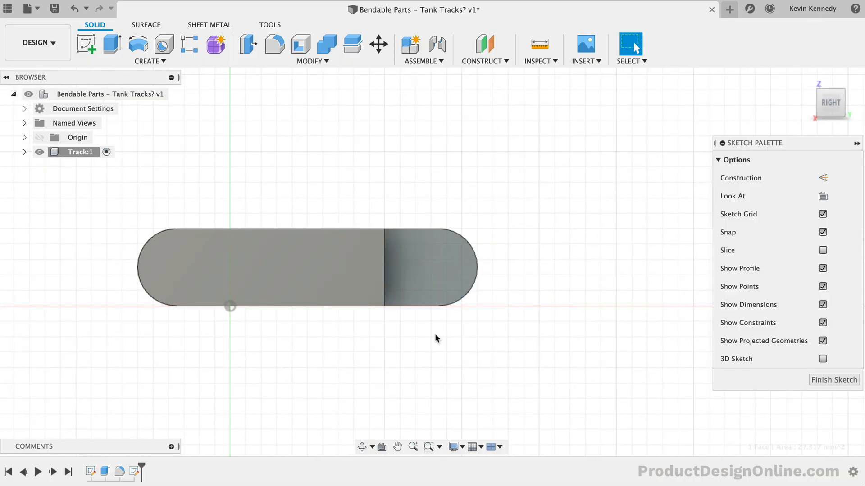
{"action": "scroll", "coordinate": [343, 354], "scroll_direction": "up", "scroll_amount": 5}
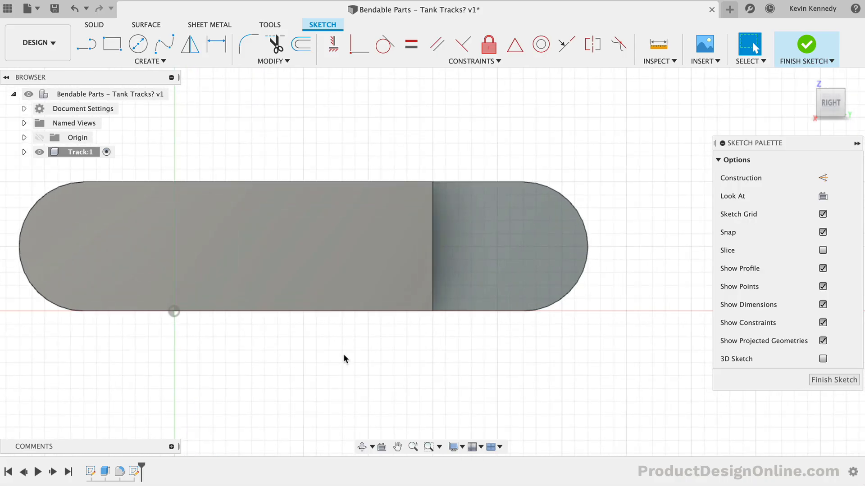
{"action": "left_click", "coordinate": [138, 44]}
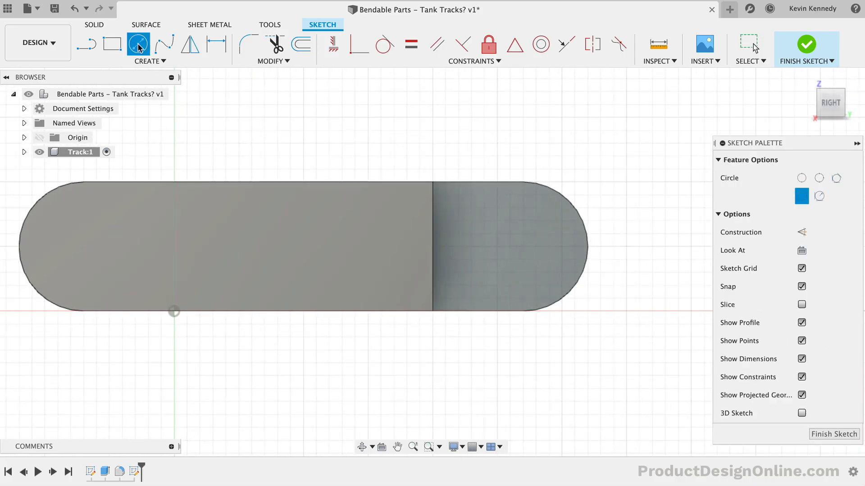
{"action": "left_click", "coordinate": [523, 247]}
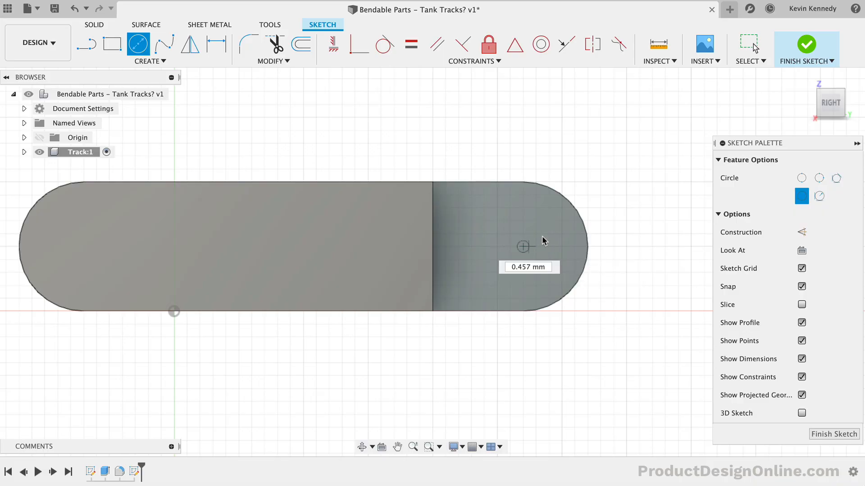
{"action": "type", "text": "3"}
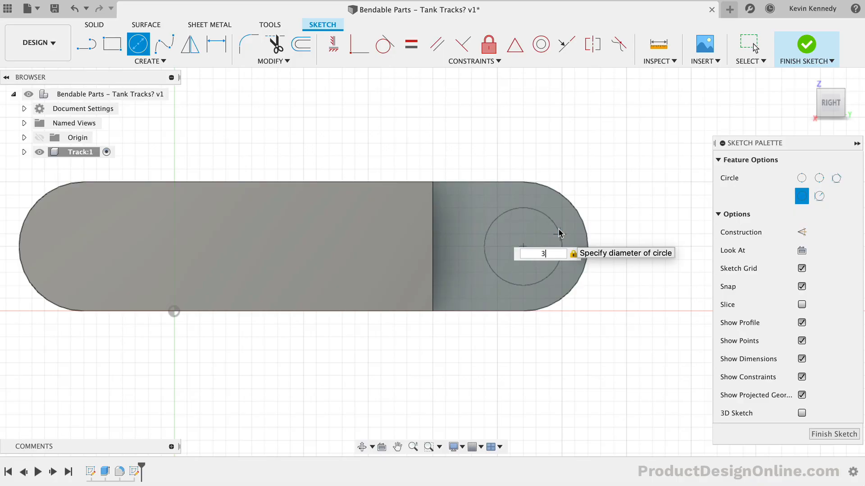
{"action": "key", "text": "Return"}
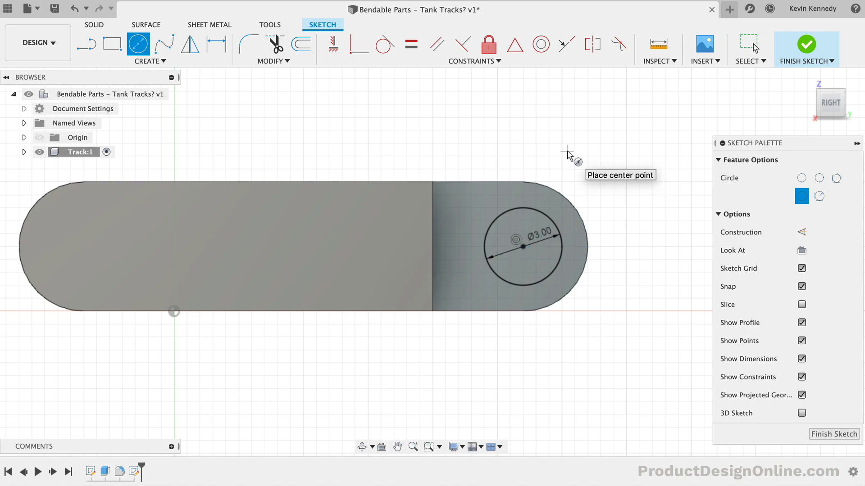
{"action": "key", "text": "Escape"}
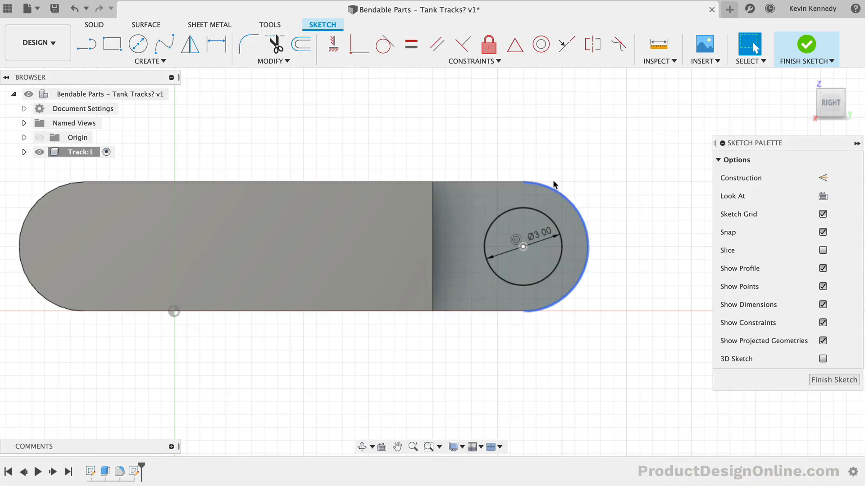
Extrude the 3 mm circle outward 1.5 mm with a -7 degree taper, joining it to the body as a pin
{"action": "left_click", "coordinate": [95, 25]}
{"action": "left_click", "coordinate": [112, 42]}
{"action": "left_click", "coordinate": [509, 216]}
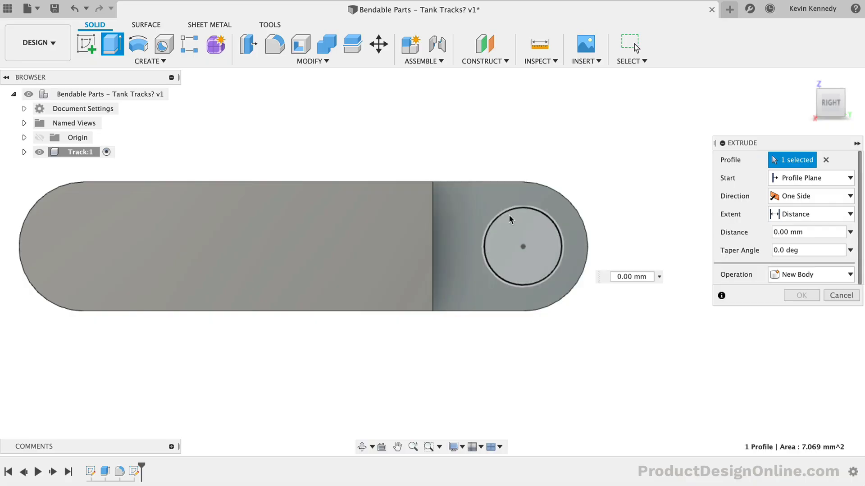
{"action": "type", "text": "1.5"}
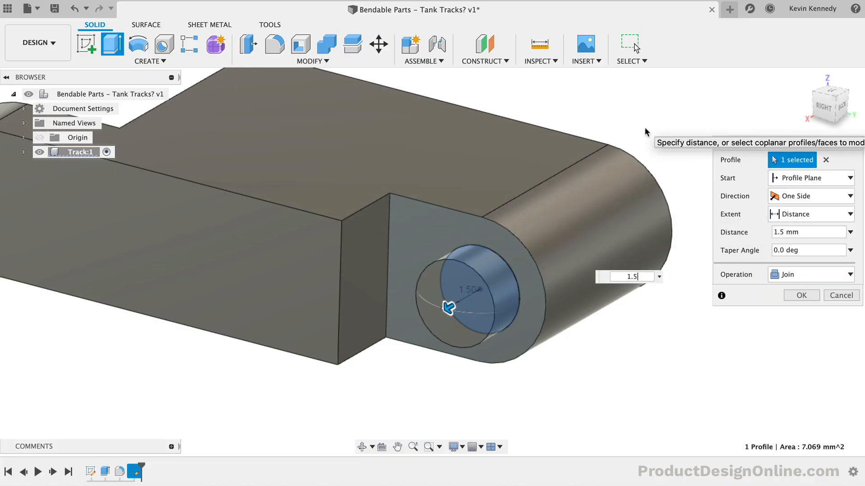
{"action": "left_click_drag", "start_coordinate": [761, 143], "coordinate": [735, 160]}
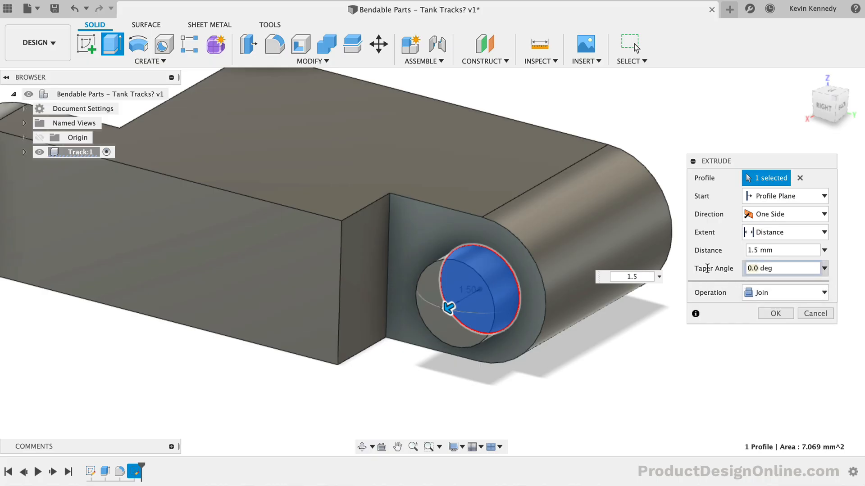
{"action": "type", "text": "-7"}
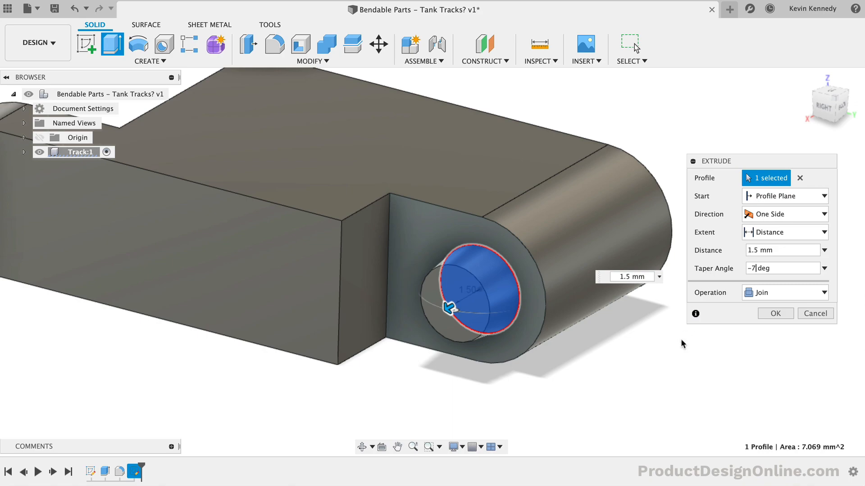
{"action": "middle_click_drag", "start_coordinate": [681, 344], "coordinate": [681, 340], "text": "shift"}
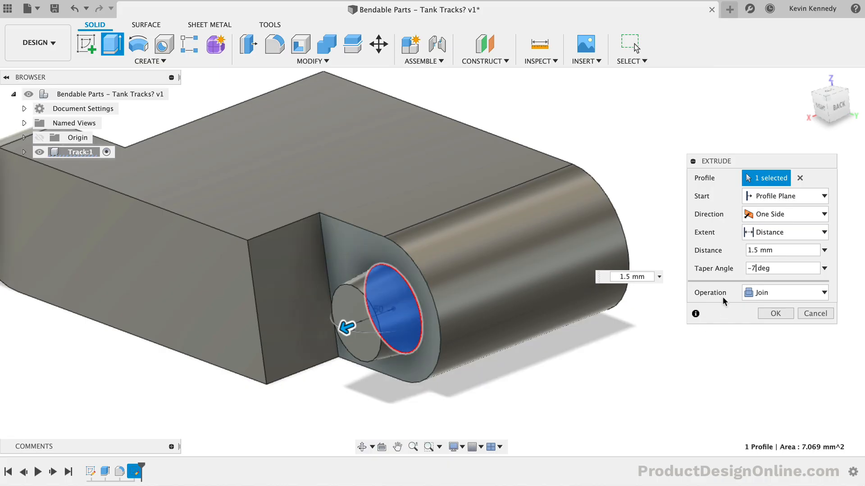
{"action": "key", "text": "BackSpace"}
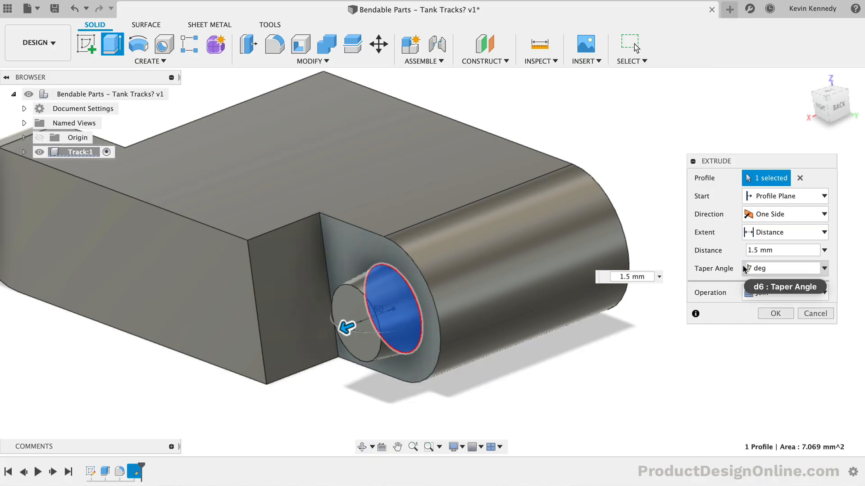
{"action": "type", "text": "-"}
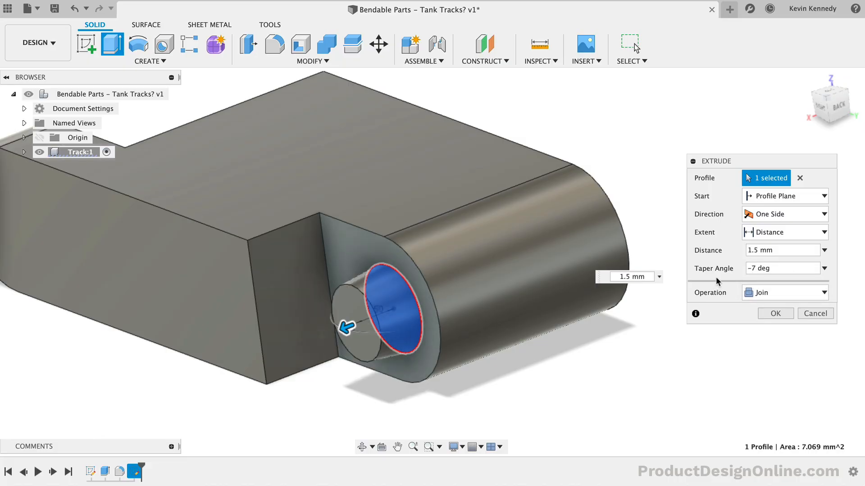
{"action": "left_click", "coordinate": [769, 314]}
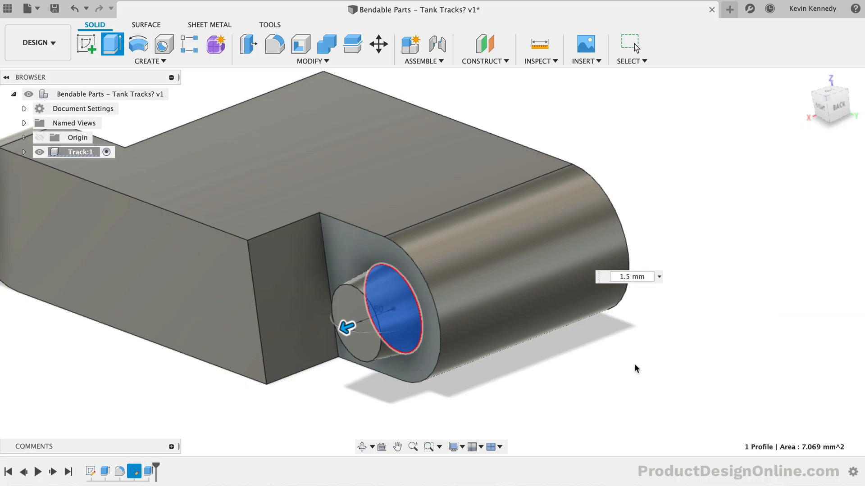
{"action": "key", "text": "Return"}
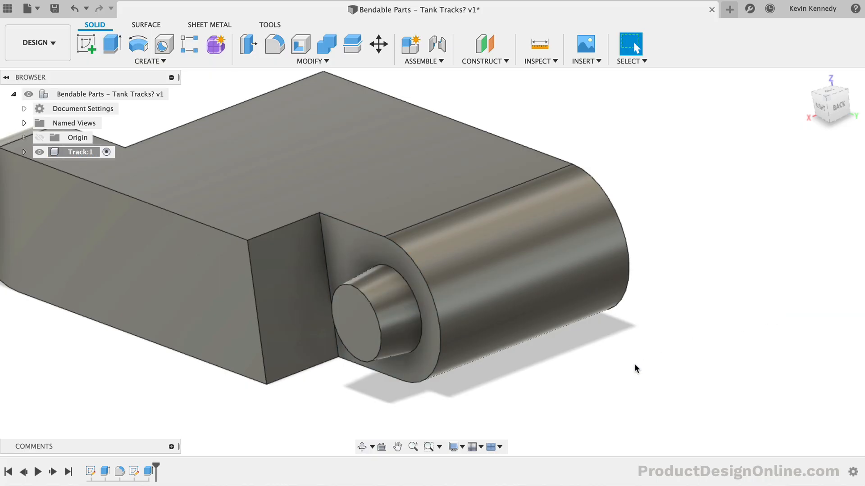
Create a sketch on the inner side face of the narrow rounded tab and draw a 3 mm horizontal construction line from its straight edge's midpoint
{"action": "middle_click_drag", "start_coordinate": [634, 365], "coordinate": [634, 364], "text": "shift"}
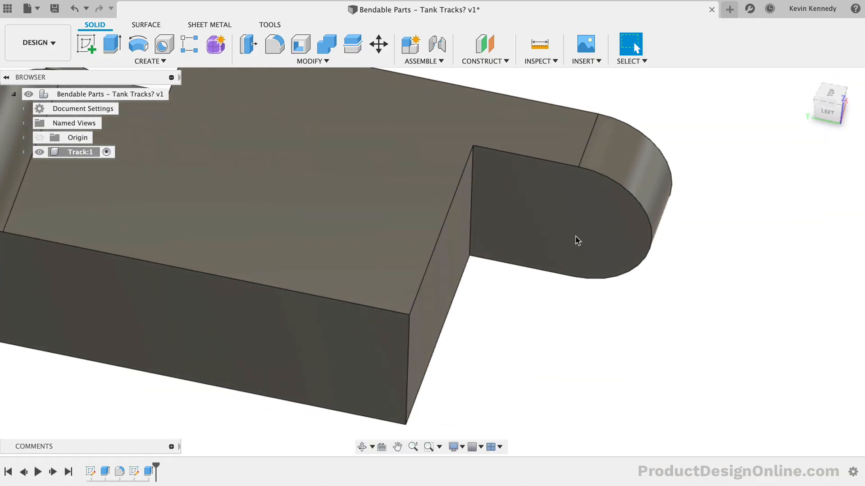
{"action": "right_click", "coordinate": [558, 228]}
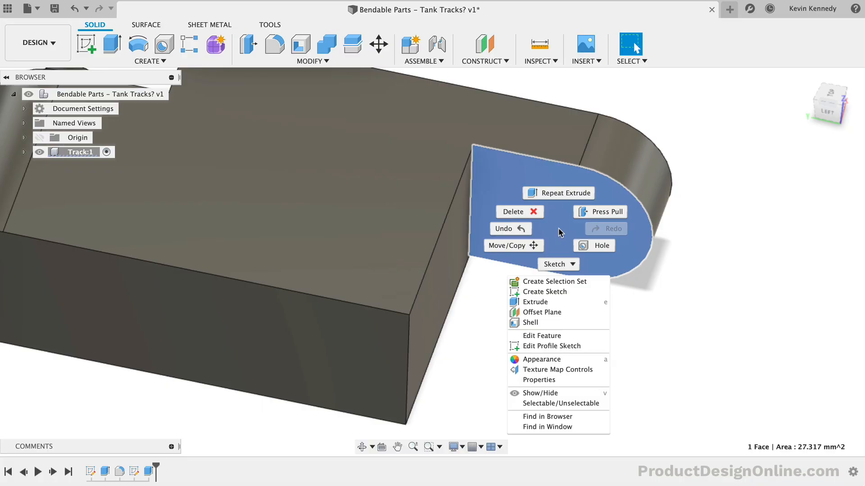
{"action": "left_click", "coordinate": [557, 292]}
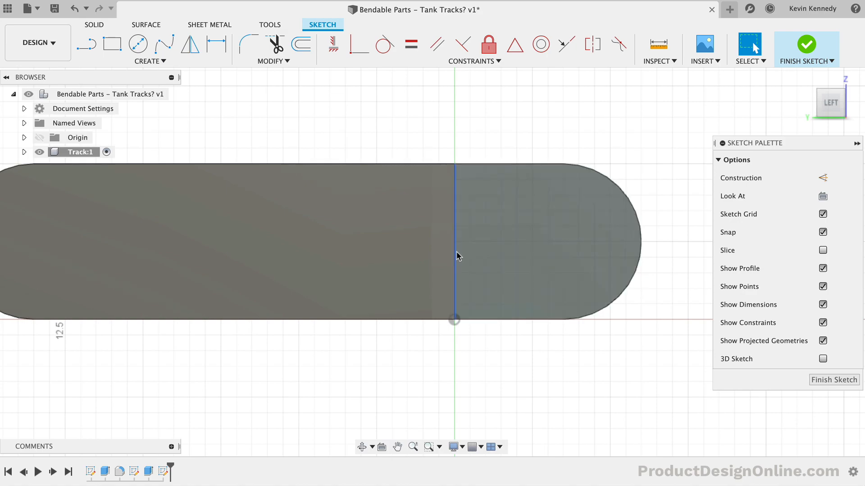
{"action": "key", "text": "l"}
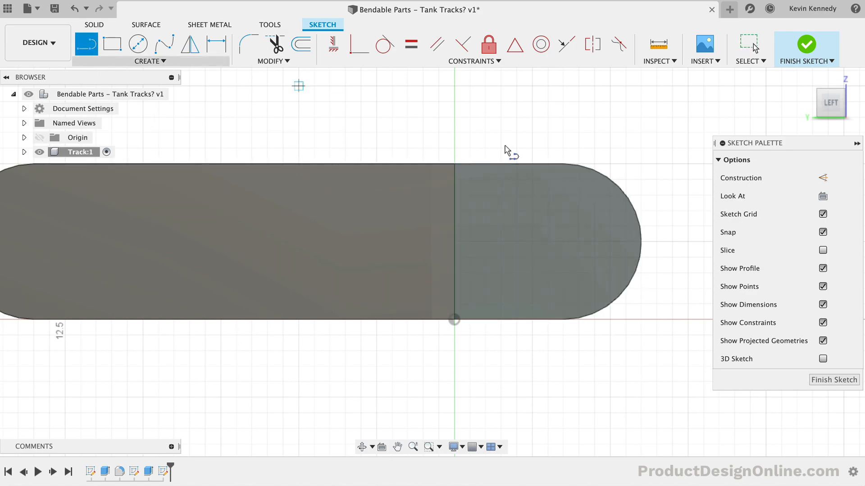
{"action": "left_click", "coordinate": [821, 179]}
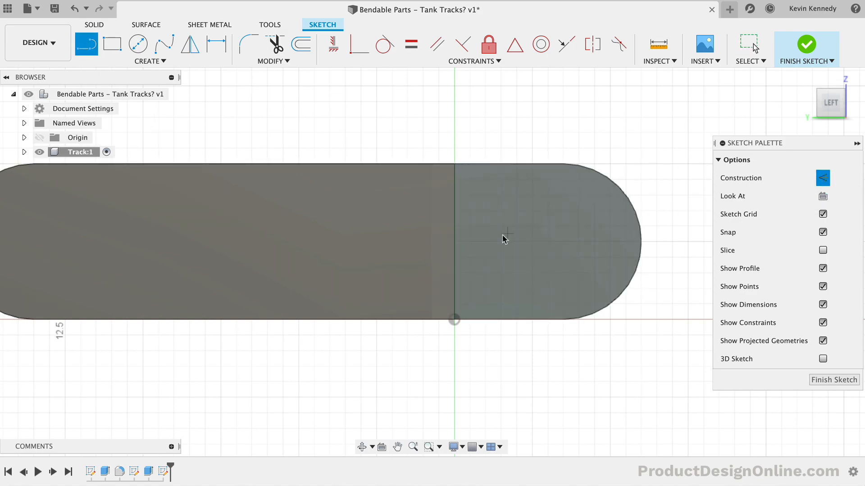
{"action": "left_click", "coordinate": [454, 241]}
{"action": "type", "text": "3"}
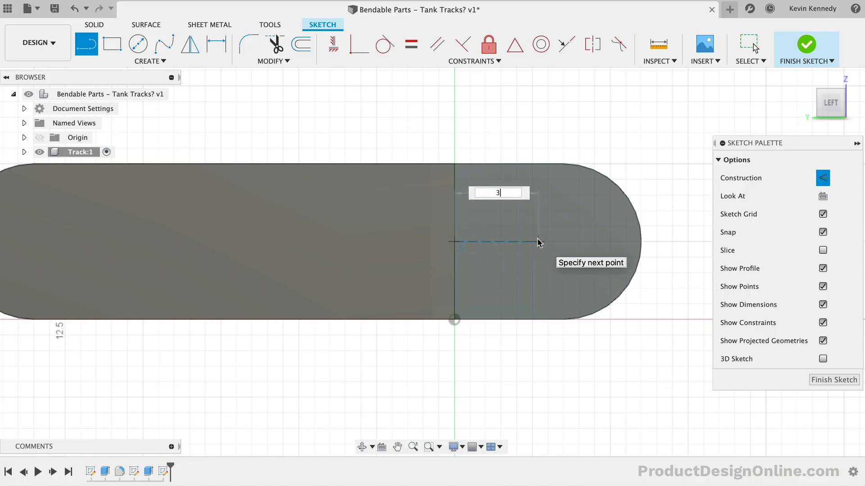
{"action": "key", "text": "Return"}
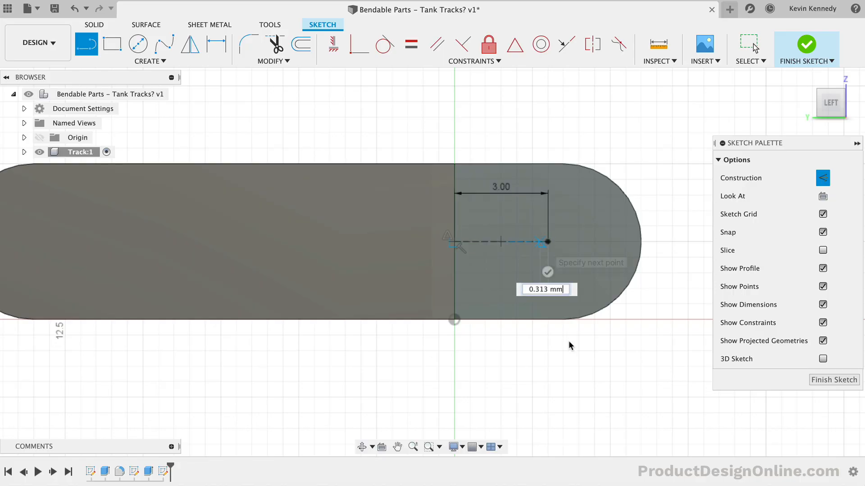
{"action": "key", "text": "Escape"}
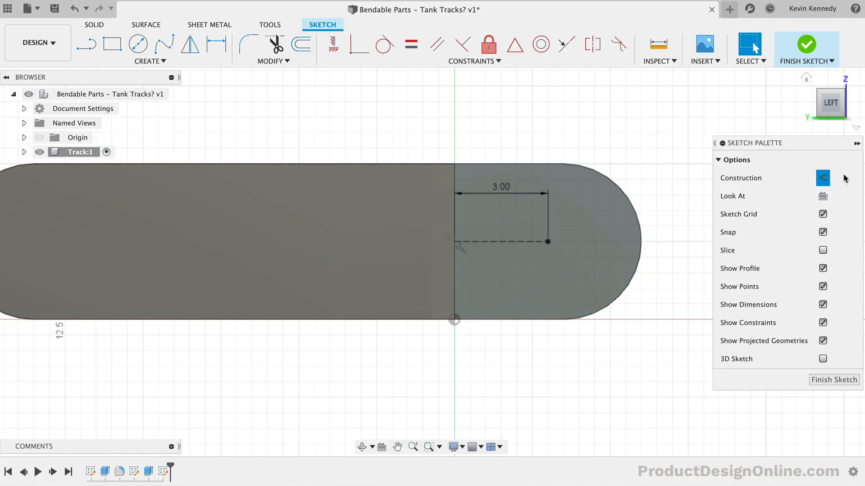
Draw a 3.5 mm diameter circle in normal line style, centered on the free end of the construction line
{"action": "left_click", "coordinate": [823, 178]}
{"action": "key", "text": "Escape"}
{"action": "left_click", "coordinate": [138, 43]}
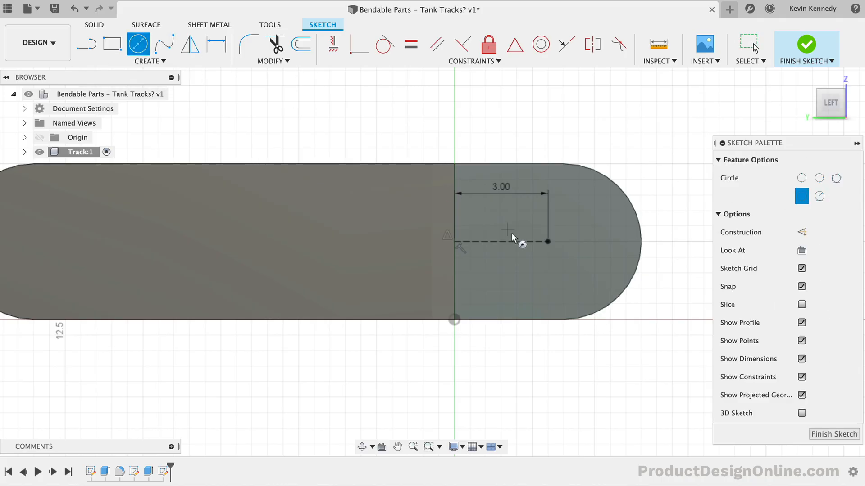
{"action": "left_click", "coordinate": [548, 242]}
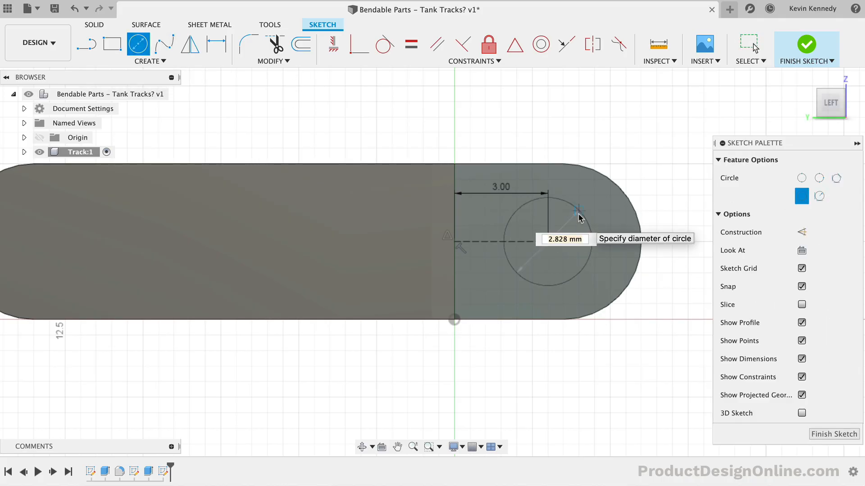
{"action": "type", "text": "3.5"}
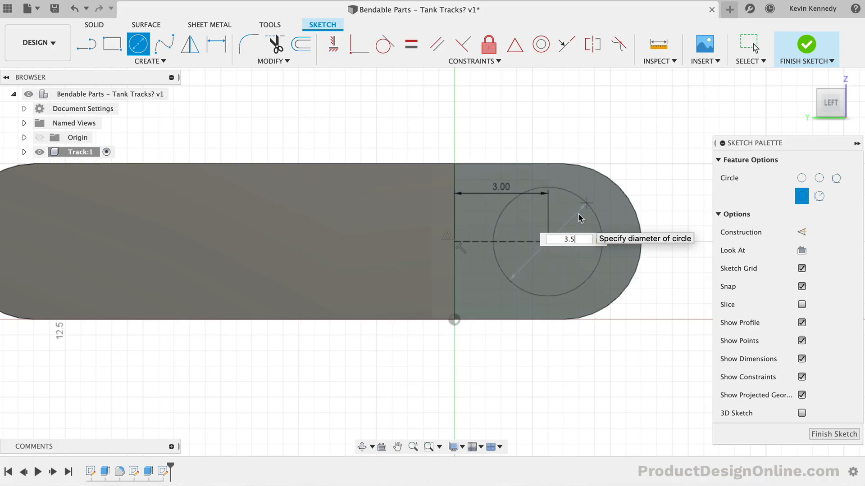
{"action": "key", "text": "Return"}
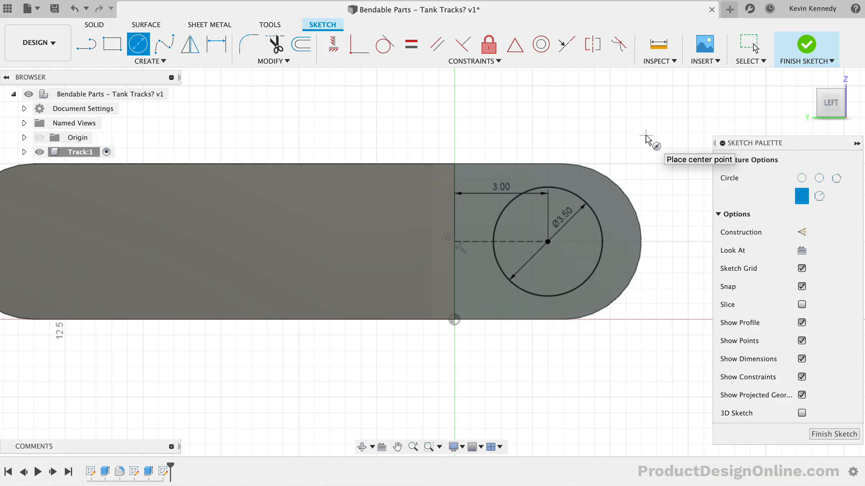
Extrude the 3.5 mm circle as a cut to the pin's end face, with a 0.5 mm offset and -7 degree taper
{"action": "key", "text": "e"}
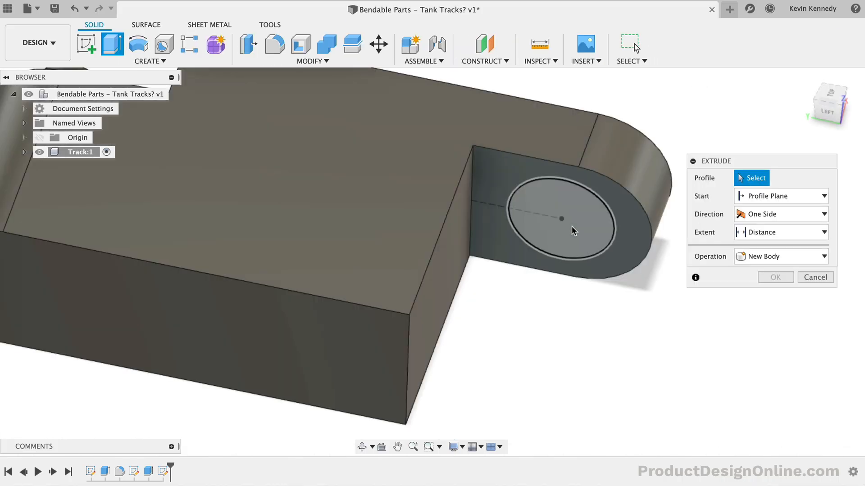
{"action": "left_click", "coordinate": [572, 231]}
{"action": "middle_click_drag", "start_coordinate": [573, 231], "coordinate": [573, 231], "text": "shift"}
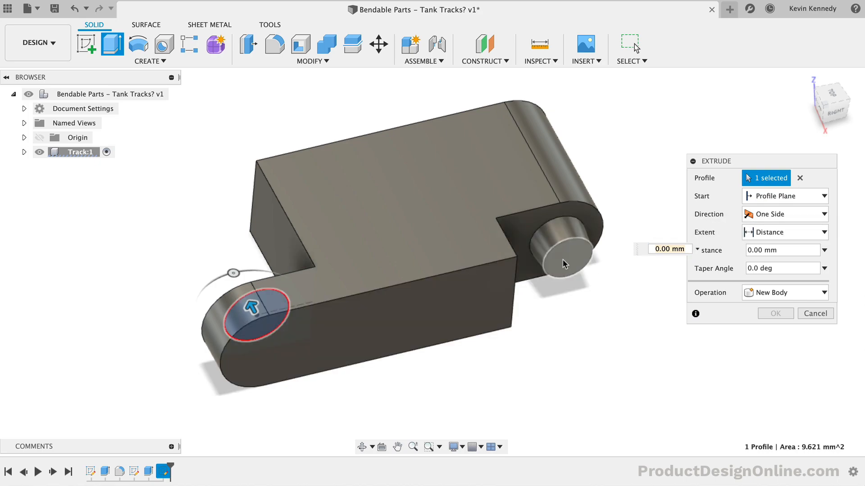
{"action": "left_click", "coordinate": [780, 234]}
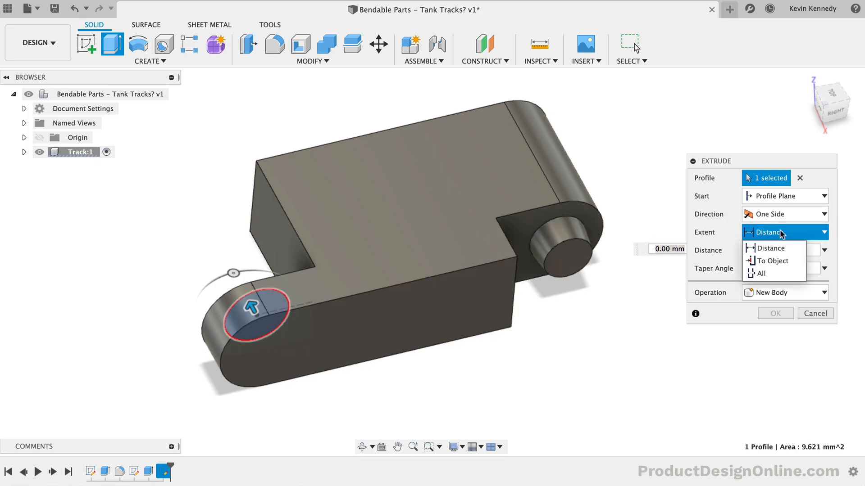
{"action": "left_click", "coordinate": [771, 261]}
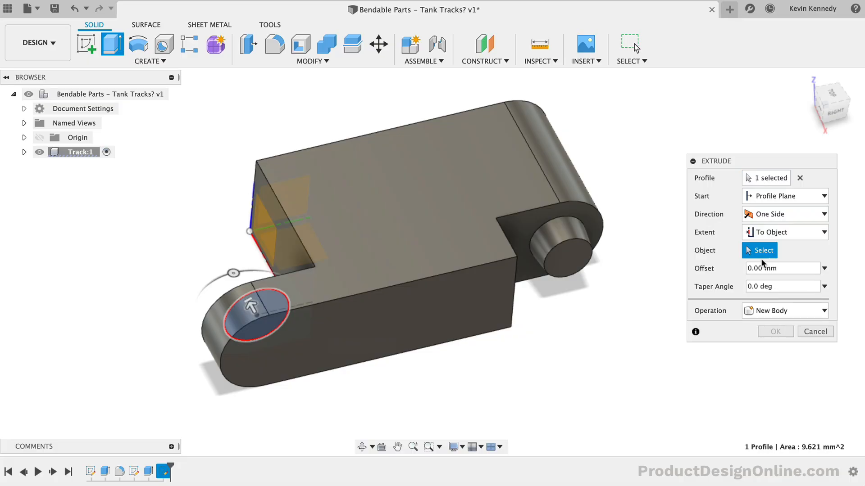
{"action": "left_click", "coordinate": [565, 260]}
{"action": "middle_click_drag", "start_coordinate": [669, 191], "coordinate": [667, 189], "text": "shift"}
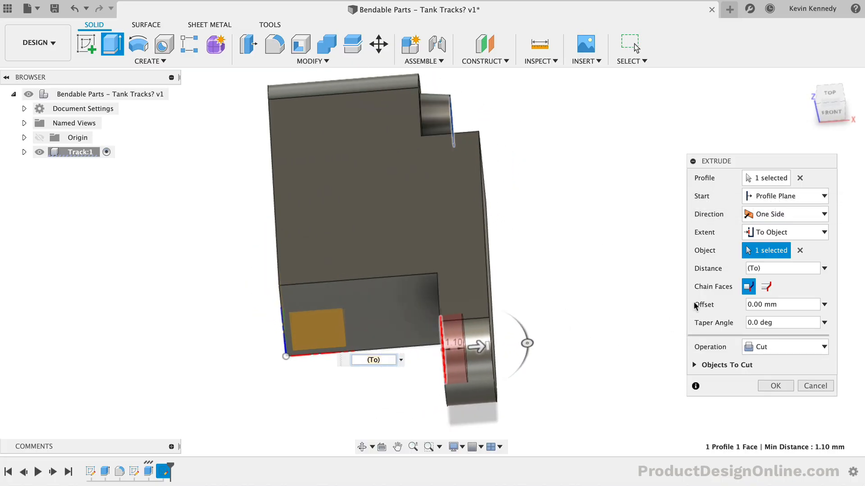
{"action": "left_click", "coordinate": [757, 304]}
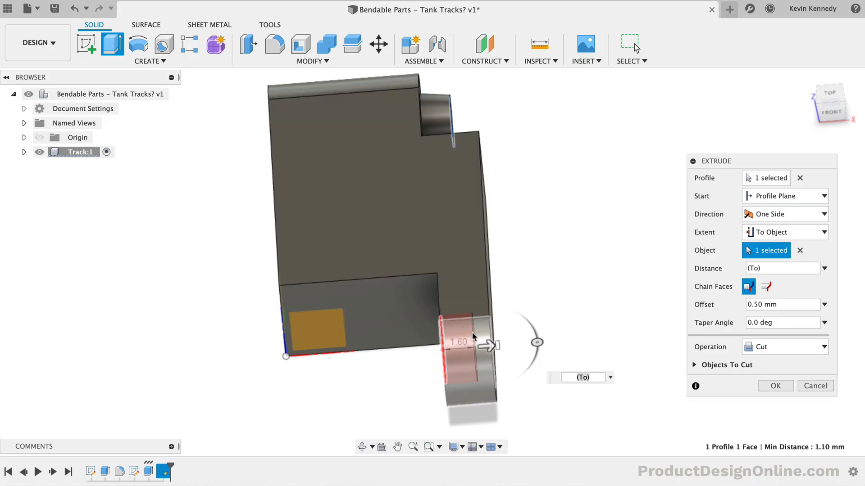
{"action": "left_click", "coordinate": [744, 323]}
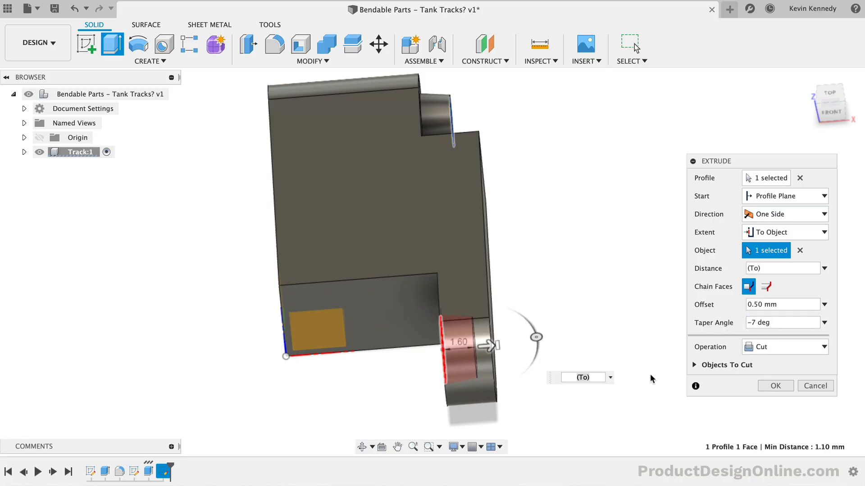
{"action": "left_click", "coordinate": [768, 386]}
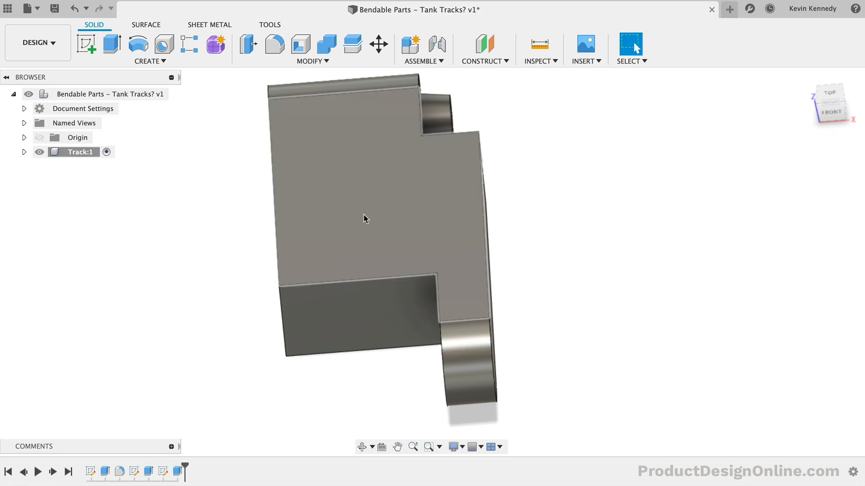
Create a sketch on the link's flat upper face and draw a rectangle 4 mm wide and 5 mm high starting on the long outer edge
{"action": "left_click", "coordinate": [365, 216]}
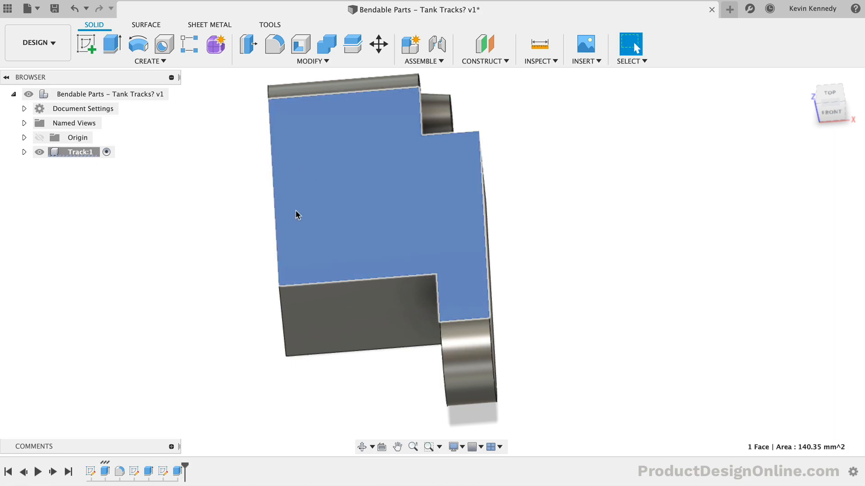
{"action": "left_click", "coordinate": [220, 223]}
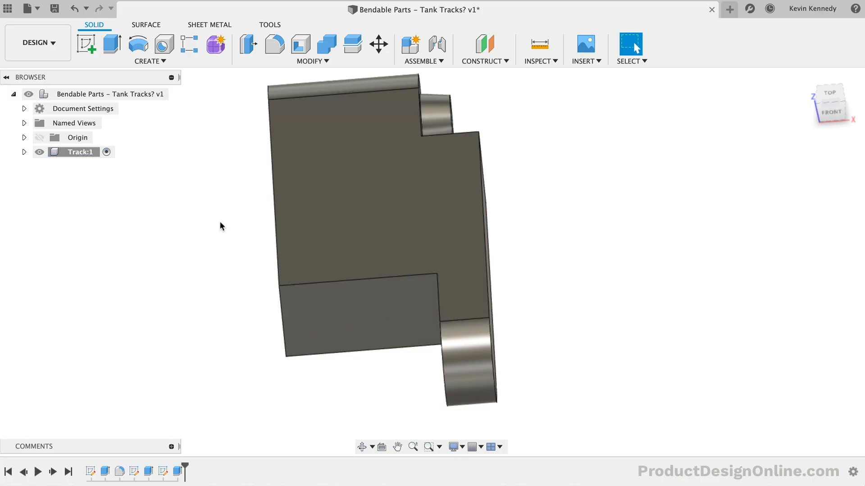
{"action": "left_click", "coordinate": [333, 253]}
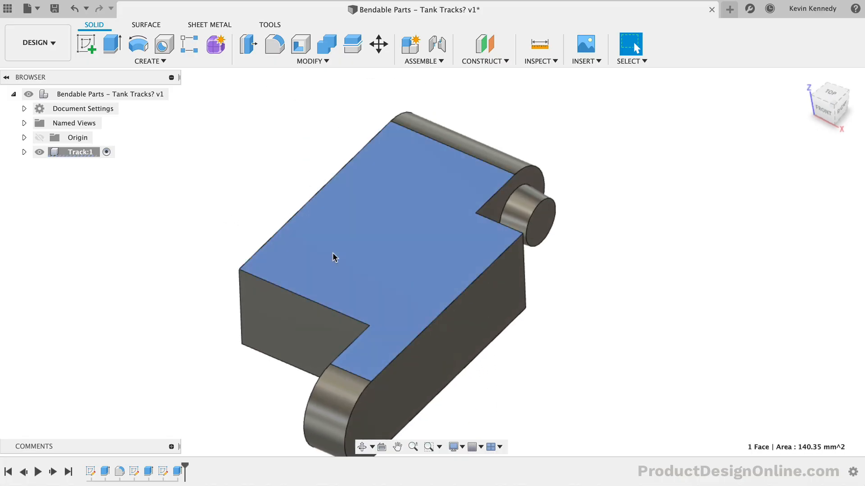
{"action": "right_click", "coordinate": [333, 255]}
{"action": "left_click", "coordinate": [332, 316]}
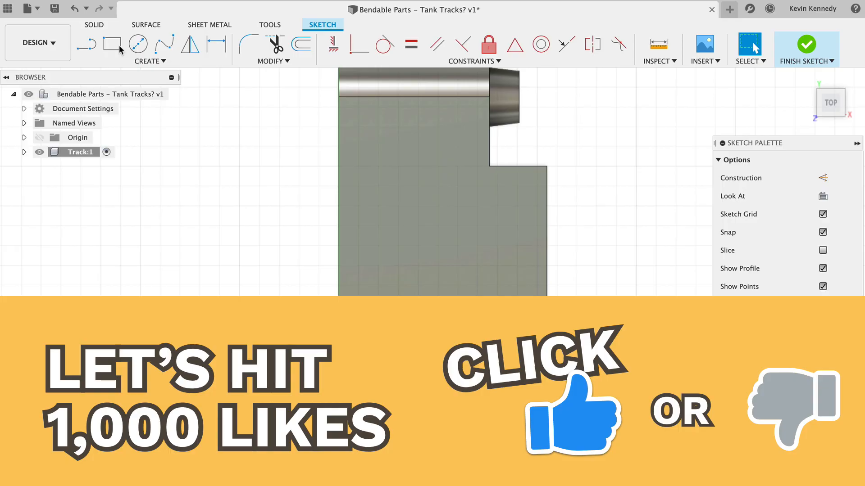
{"action": "left_click", "coordinate": [120, 48]}
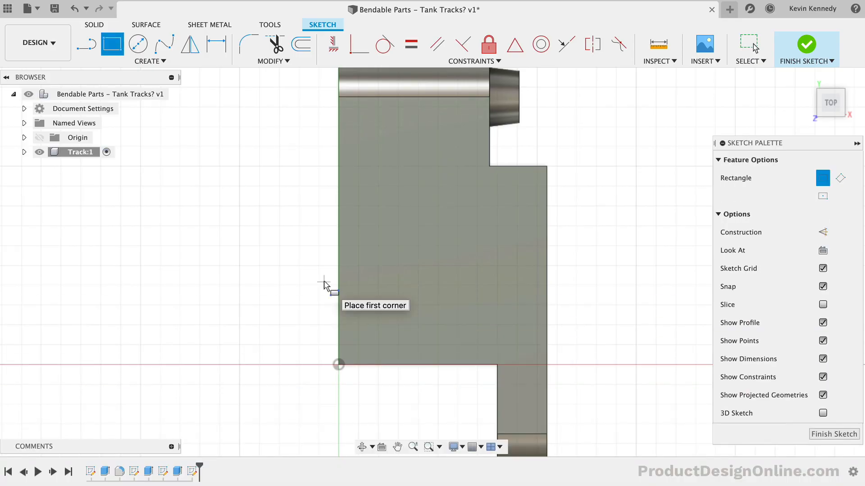
{"action": "left_click", "coordinate": [339, 297]}
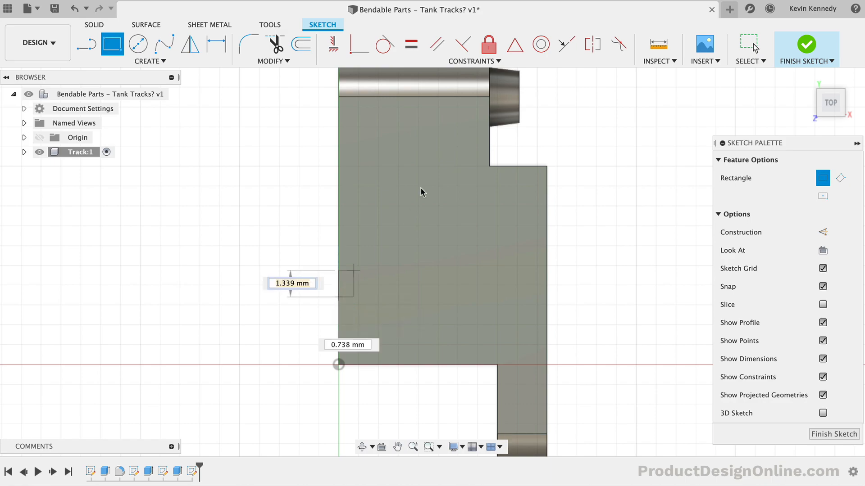
{"action": "type", "text": "5"}
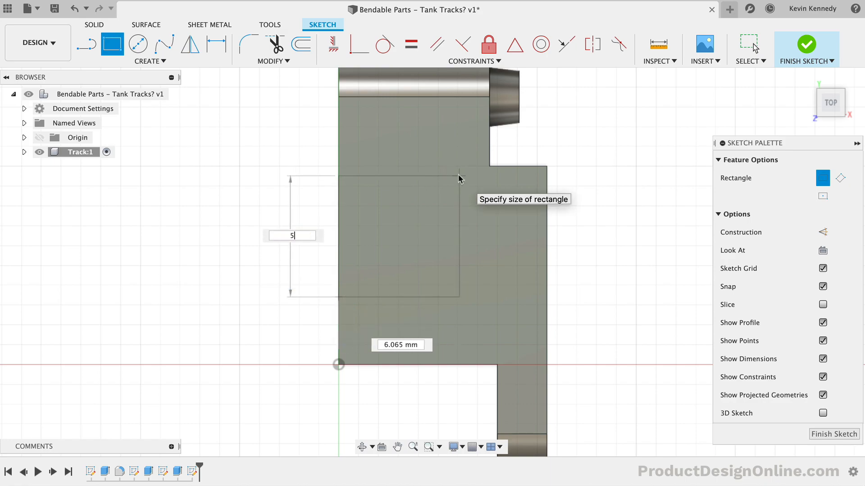
{"action": "key", "text": "Tab"}
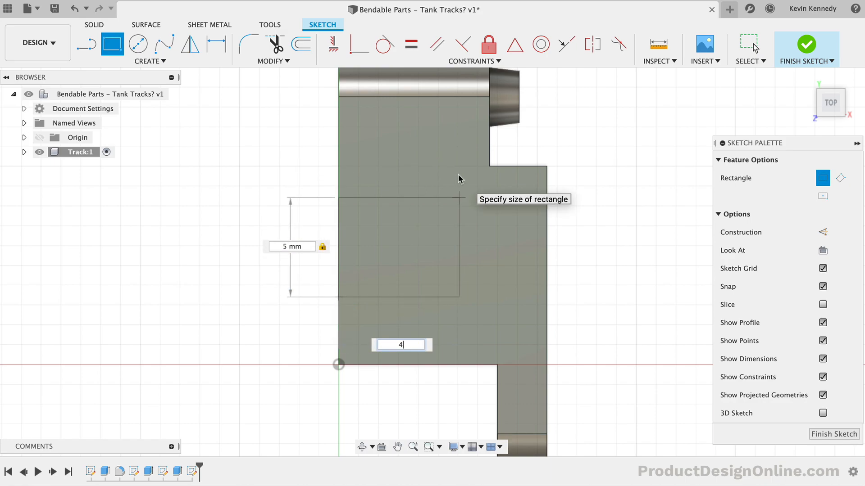
{"action": "type", "text": "4"}
{"action": "key", "text": "Return"}
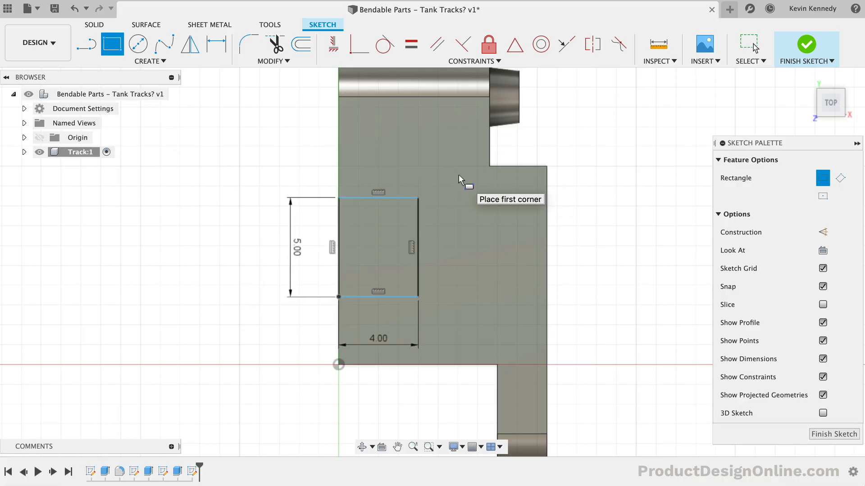
Dimension the rectangle's lower side 2.5 mm from the body edge running through the origin
{"action": "left_click", "coordinate": [216, 44]}
{"action": "left_click", "coordinate": [346, 298]}
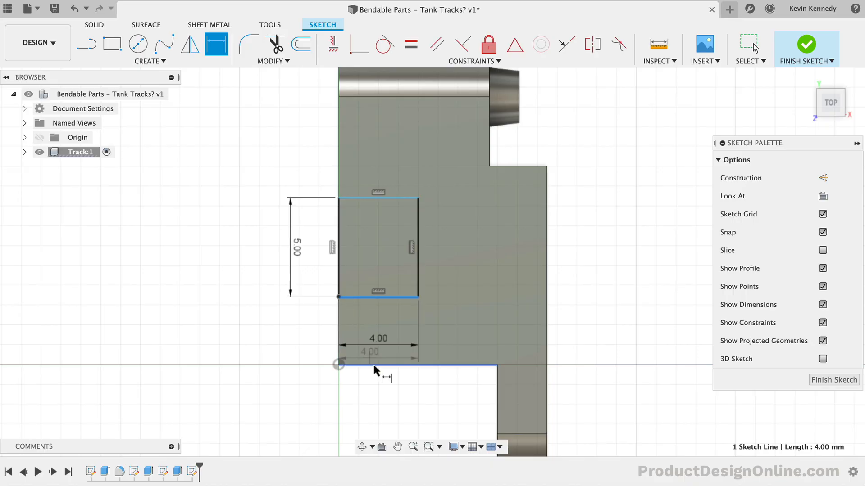
{"action": "left_click", "coordinate": [374, 365]}
{"action": "left_click", "coordinate": [276, 337]}
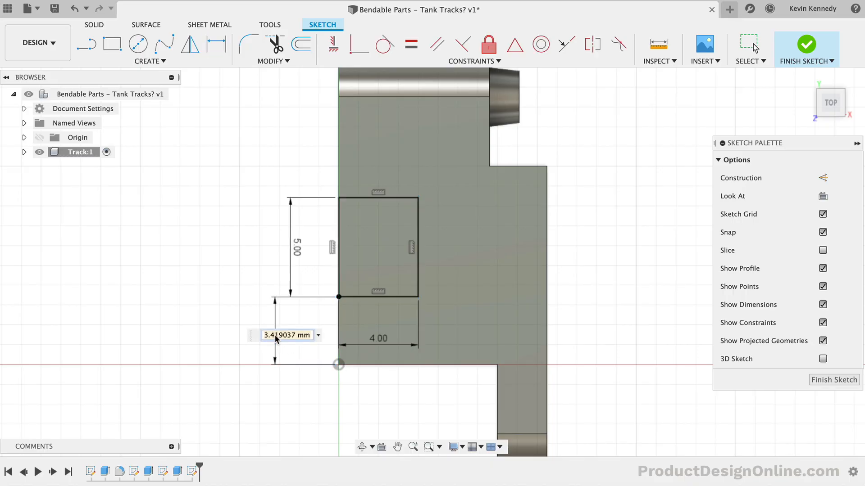
{"action": "type", "text": "2.5"}
{"action": "key", "text": "Return"}
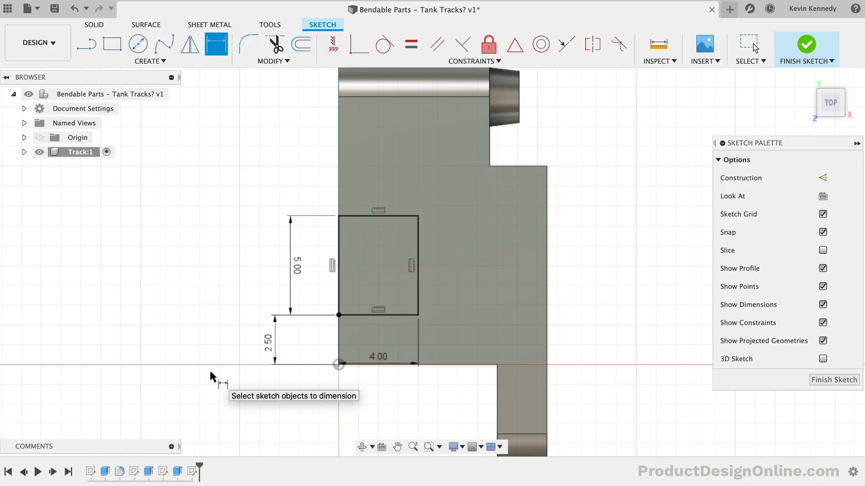
Extrude the 4 by 5 mm rectangle as a cut through the whole body, with the extent set to All
{"action": "middle_click_drag", "start_coordinate": [211, 373], "coordinate": [211, 373], "text": "shift"}
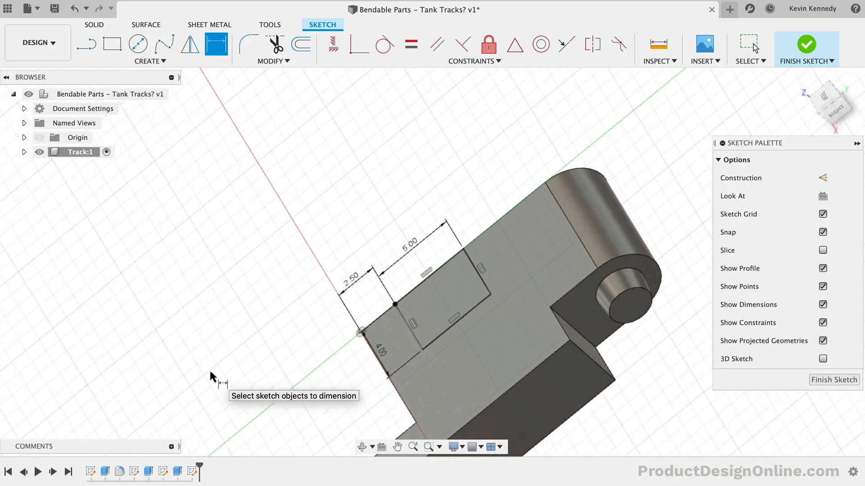
{"action": "scroll", "coordinate": [211, 373], "scroll_direction": "down", "scroll_amount": 3}
{"action": "key", "text": "e"}
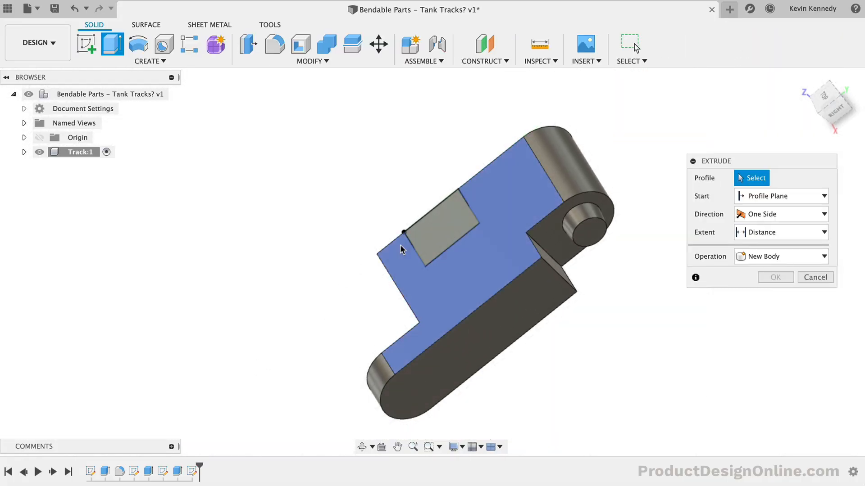
{"action": "left_click", "coordinate": [435, 225]}
{"action": "left_click_drag", "start_coordinate": [436, 224], "coordinate": [462, 246]}
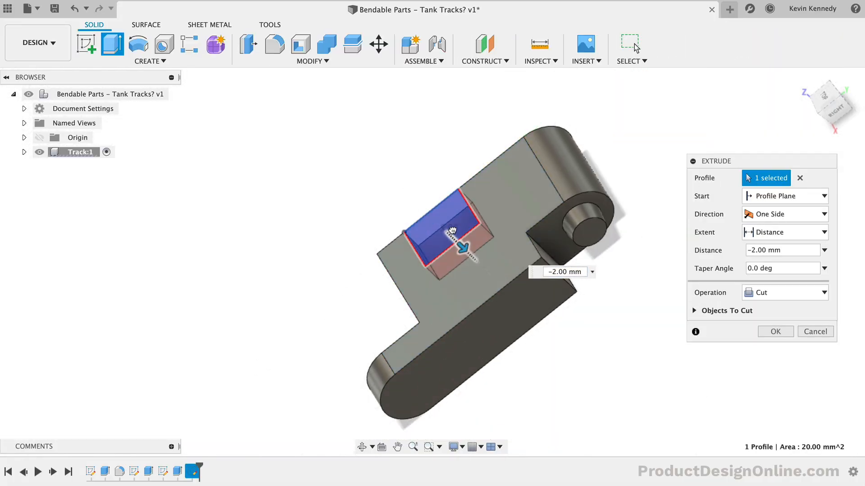
{"action": "left_click", "coordinate": [774, 232]}
{"action": "left_click", "coordinate": [771, 273]}
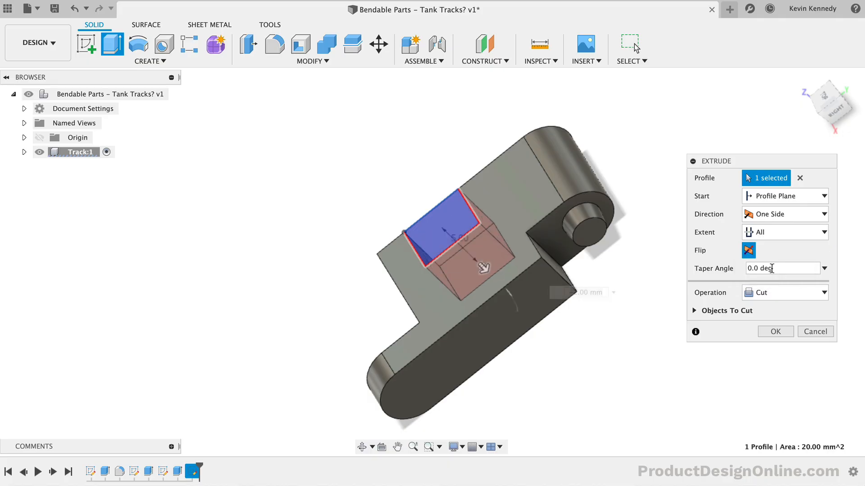
{"action": "left_click", "coordinate": [775, 331]}
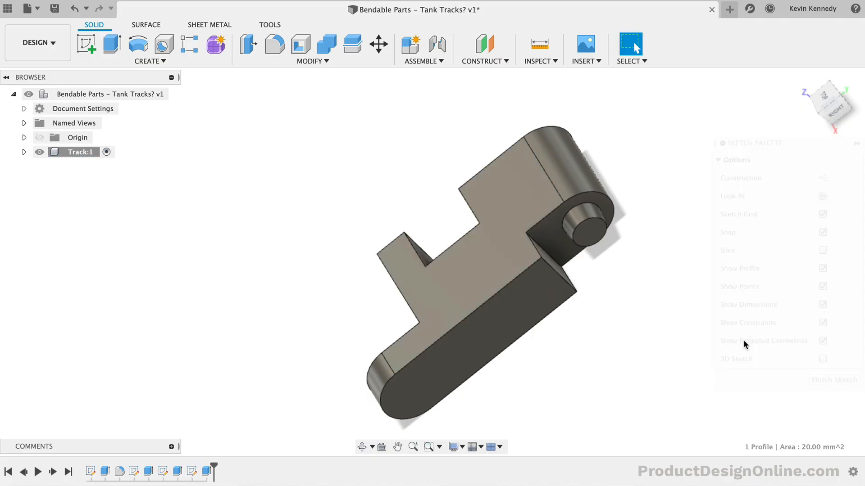
Mirror the track link body, as a body, across the YZ origin plane along its open cutout side
{"action": "left_click", "coordinate": [146, 61]}
{"action": "left_click", "coordinate": [121, 319]}
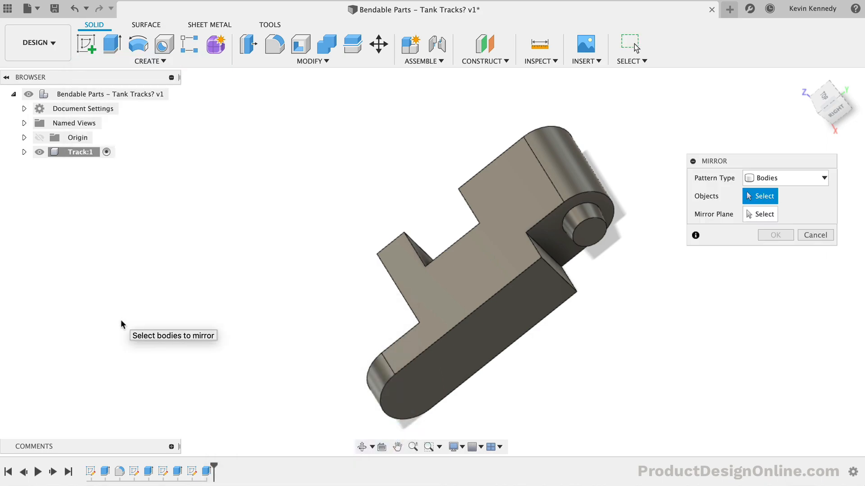
{"action": "left_click", "coordinate": [75, 152]}
{"action": "left_click_drag", "start_coordinate": [730, 157], "coordinate": [702, 156]}
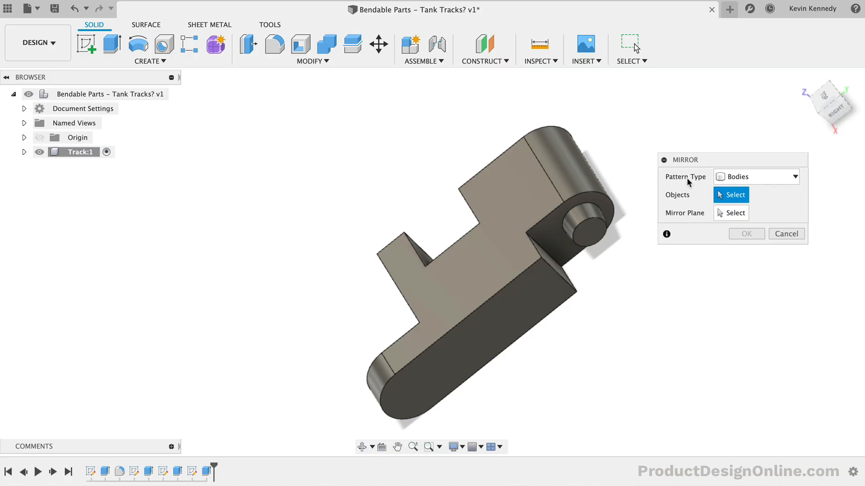
{"action": "left_click", "coordinate": [721, 177]}
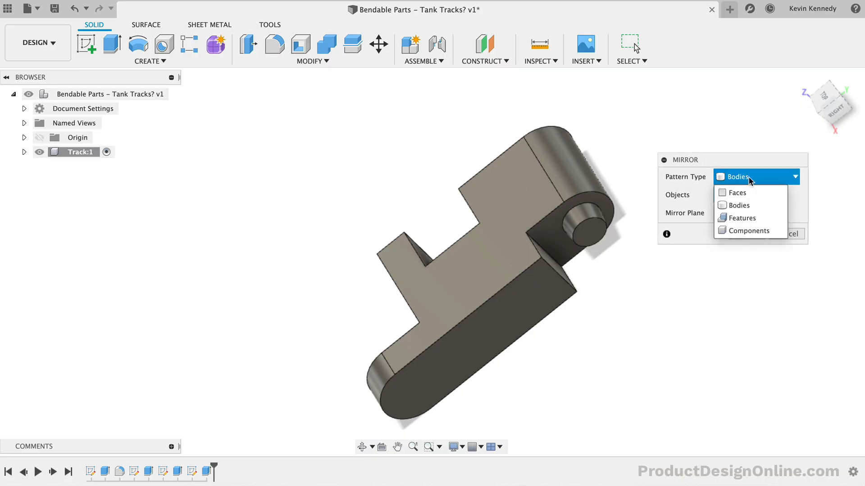
{"action": "left_click", "coordinate": [747, 205]}
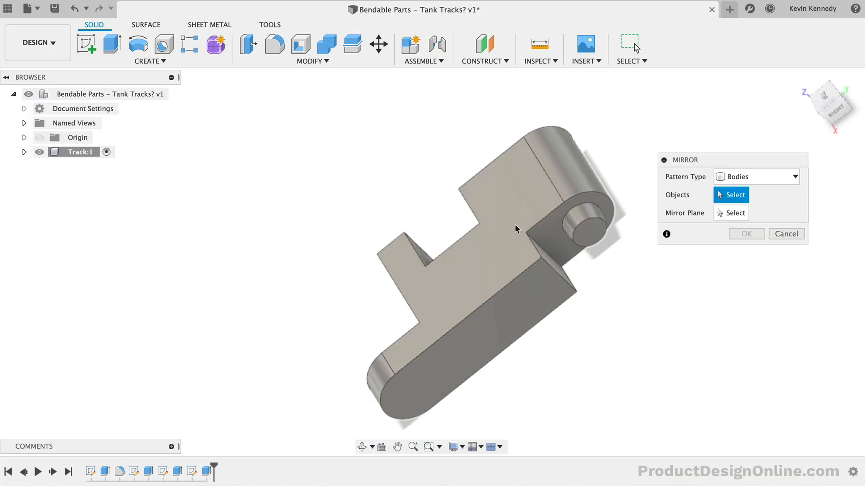
{"action": "left_click", "coordinate": [527, 214]}
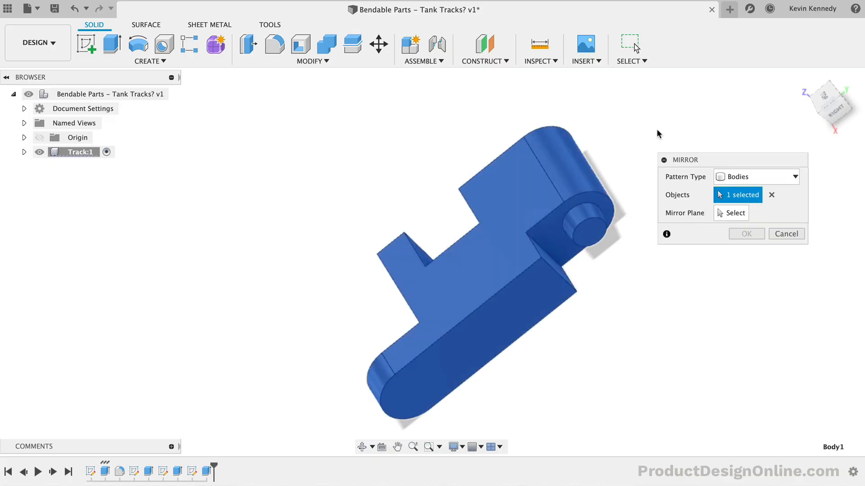
{"action": "middle_click_drag", "start_coordinate": [656, 131], "coordinate": [657, 131], "text": "shift"}
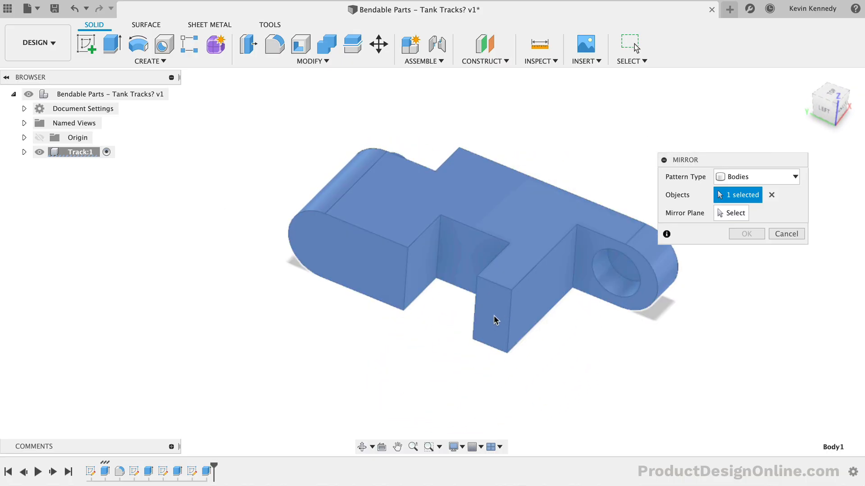
{"action": "left_click", "coordinate": [730, 213]}
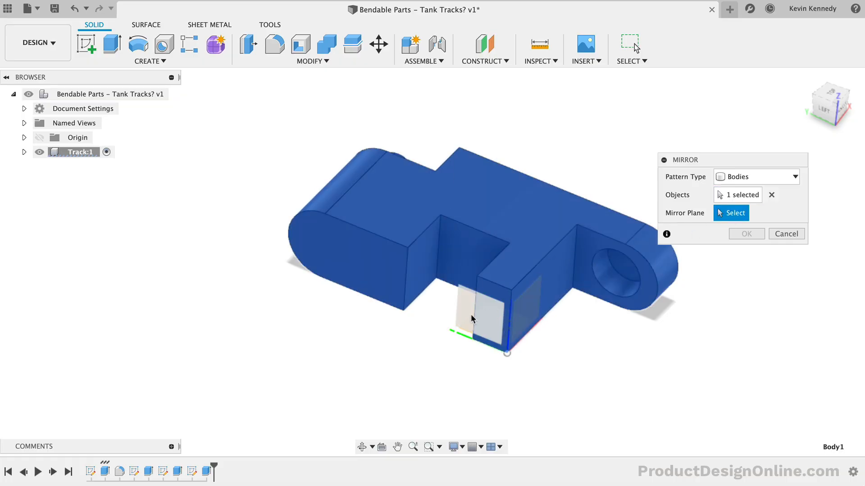
{"action": "left_click", "coordinate": [469, 315]}
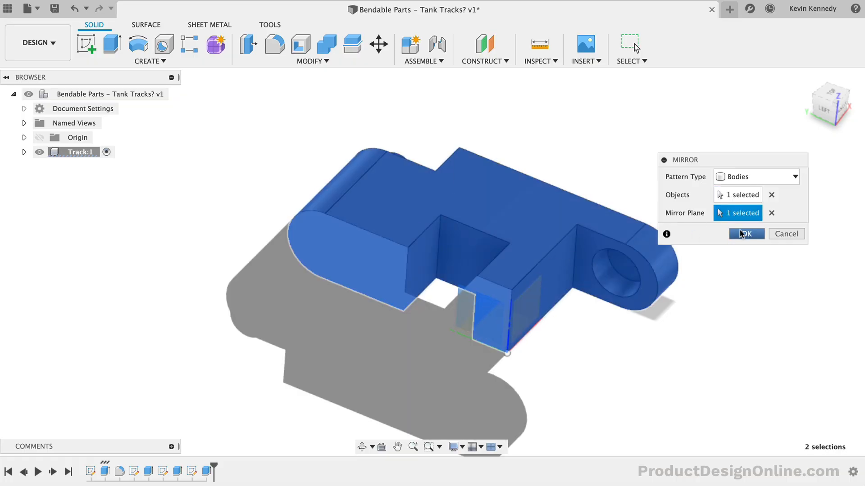
{"action": "left_click", "coordinate": [741, 233]}
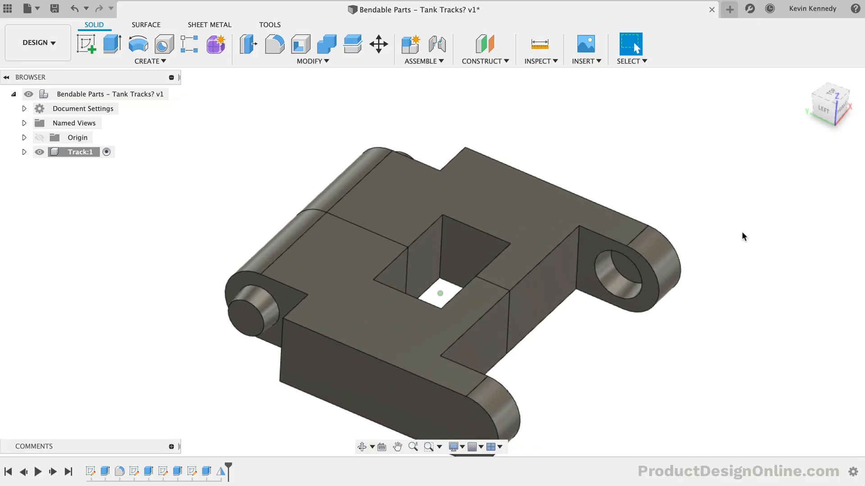
Combine the two mirrored halves of the link into one body with the Join operation
{"action": "middle_click_drag", "start_coordinate": [742, 231], "coordinate": [462, 272], "text": "shift"}
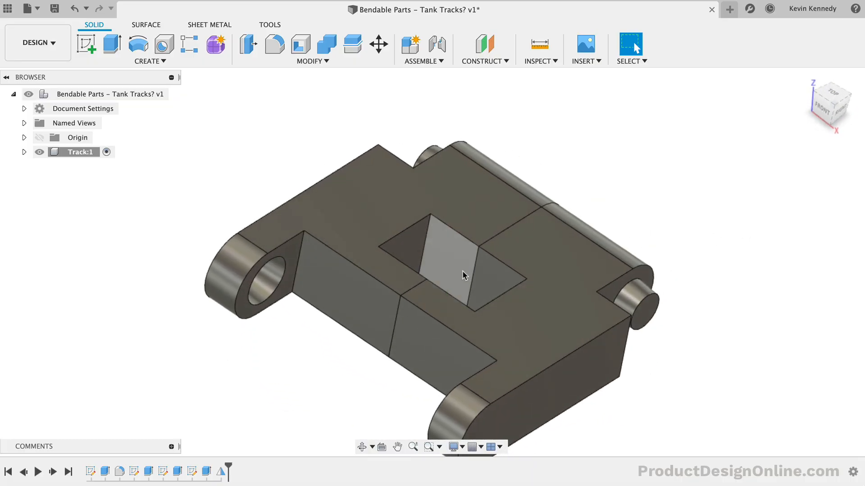
{"action": "left_click", "coordinate": [472, 242]}
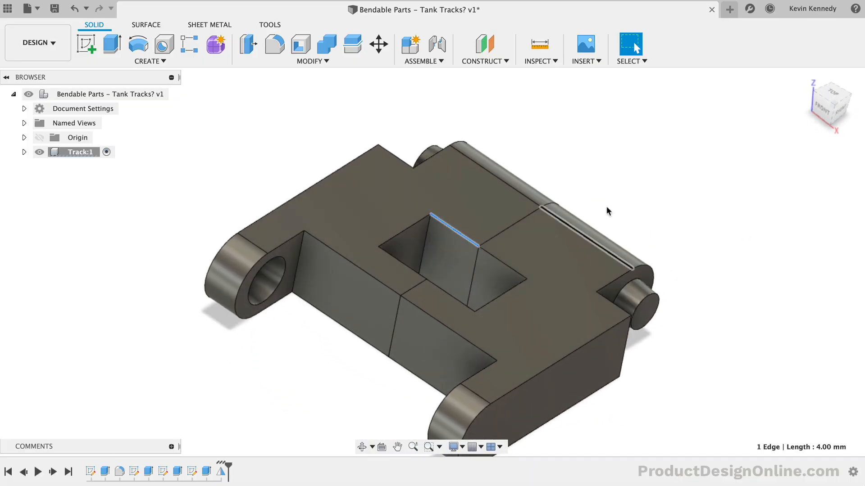
{"action": "left_click", "coordinate": [624, 201]}
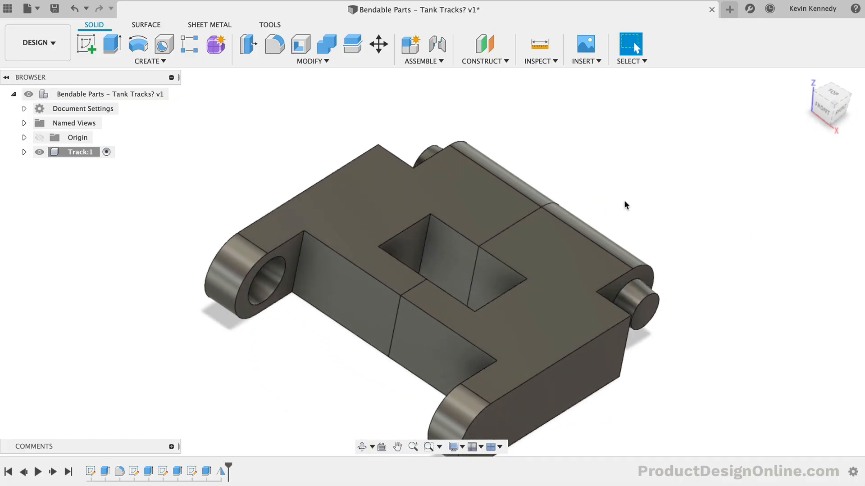
{"action": "left_click", "coordinate": [326, 43]}
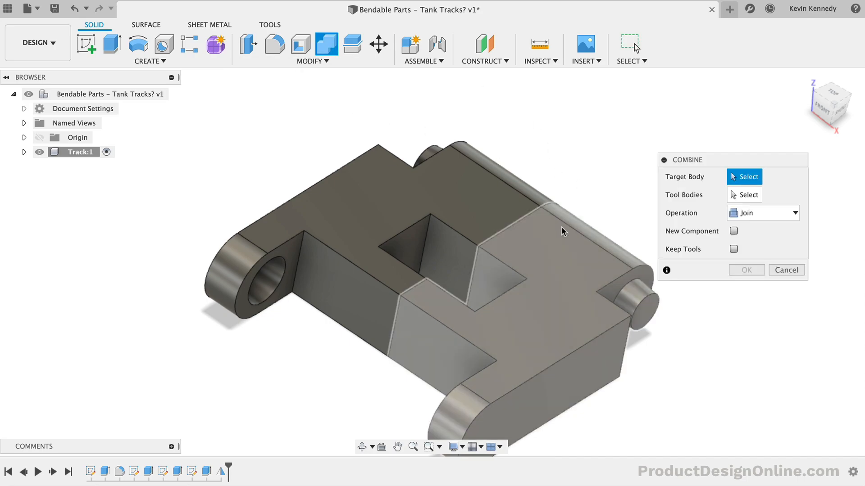
{"action": "left_click", "coordinate": [561, 226]}
{"action": "left_click", "coordinate": [482, 204]}
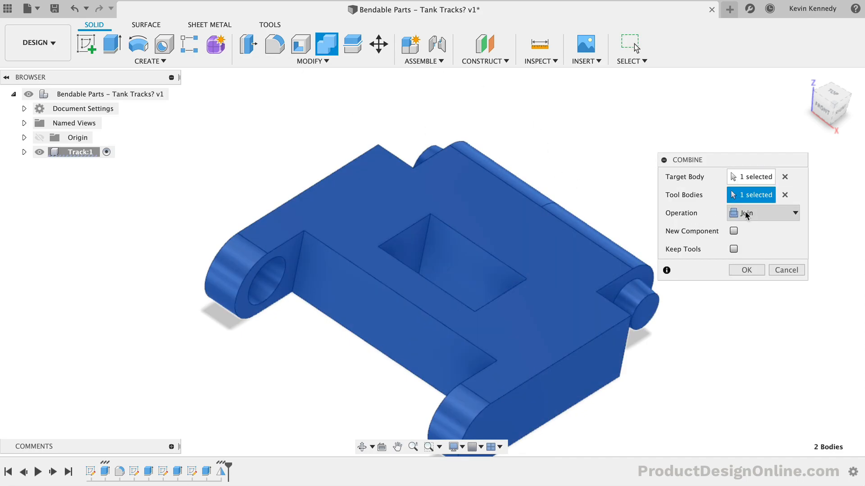
{"action": "left_click", "coordinate": [754, 270]}
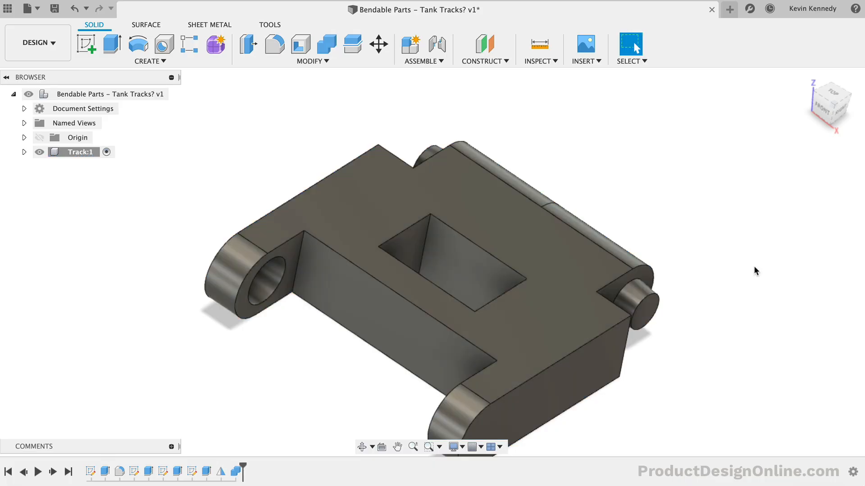
{"action": "middle_click_drag", "start_coordinate": [753, 266], "coordinate": [534, 243], "text": "shift"}
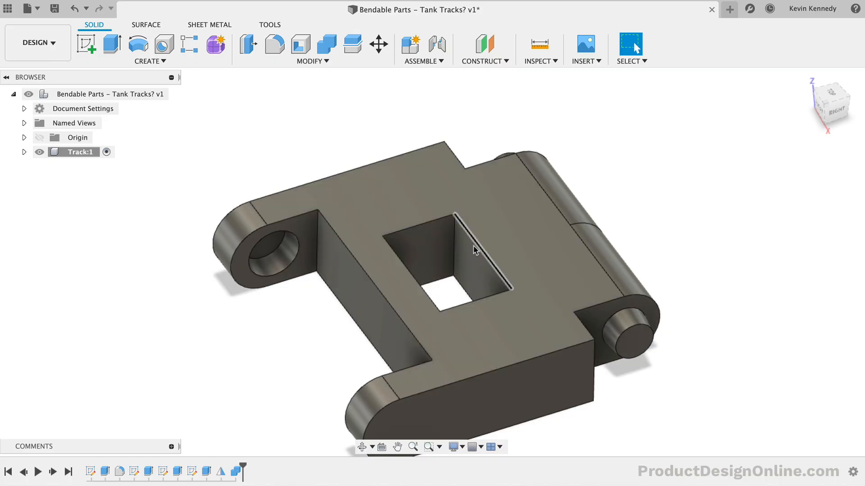
{"action": "left_click", "coordinate": [474, 246]}
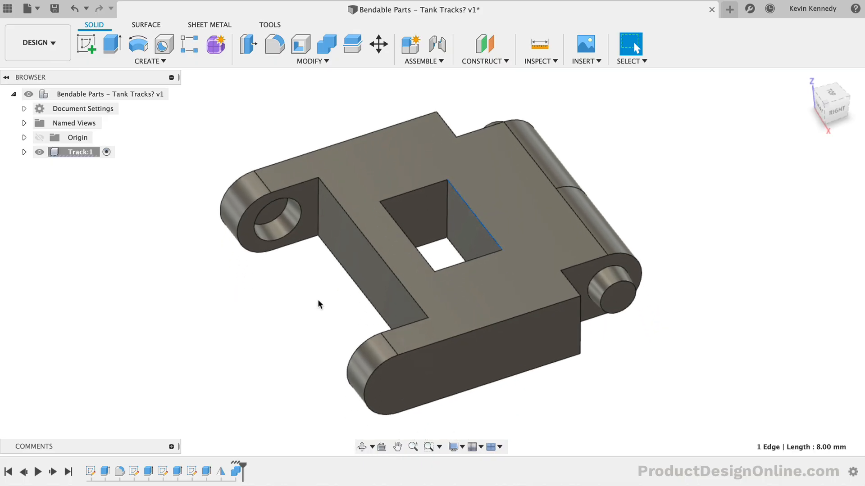
{"action": "left_click", "coordinate": [314, 311]}
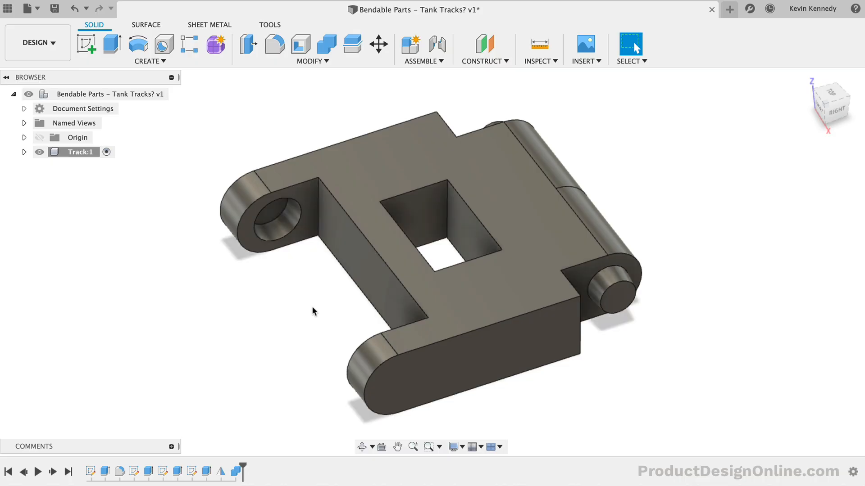
{"action": "left_click", "coordinate": [396, 227]}
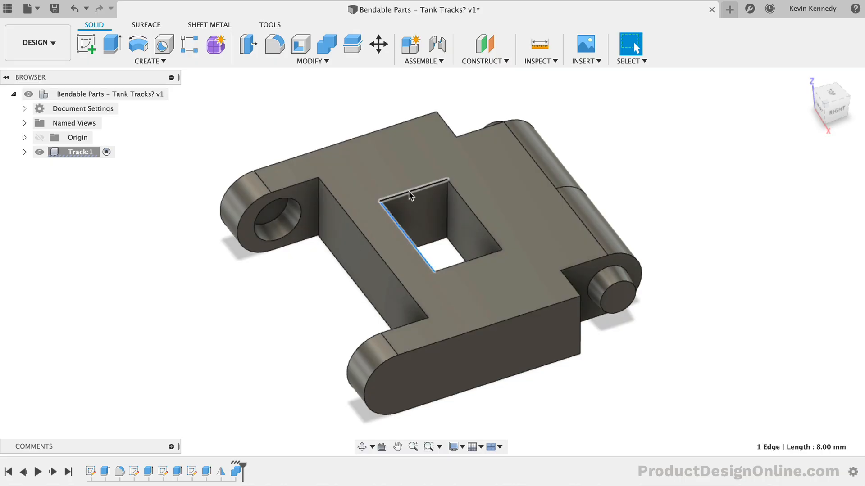
{"action": "left_click", "coordinate": [409, 192], "text": "shift"}
{"action": "left_click", "coordinate": [460, 201], "text": "shift"}
{"action": "left_click", "coordinate": [467, 264], "text": "shift"}
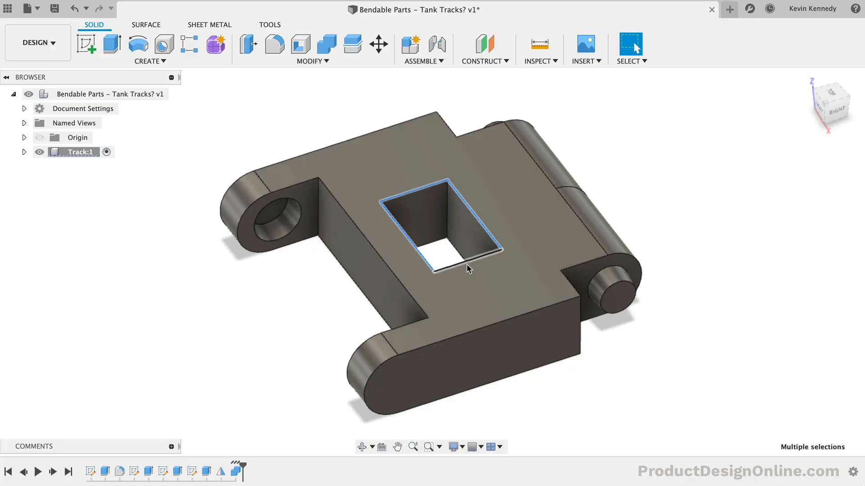
{"action": "left_click", "coordinate": [437, 242], "text": "shift"}
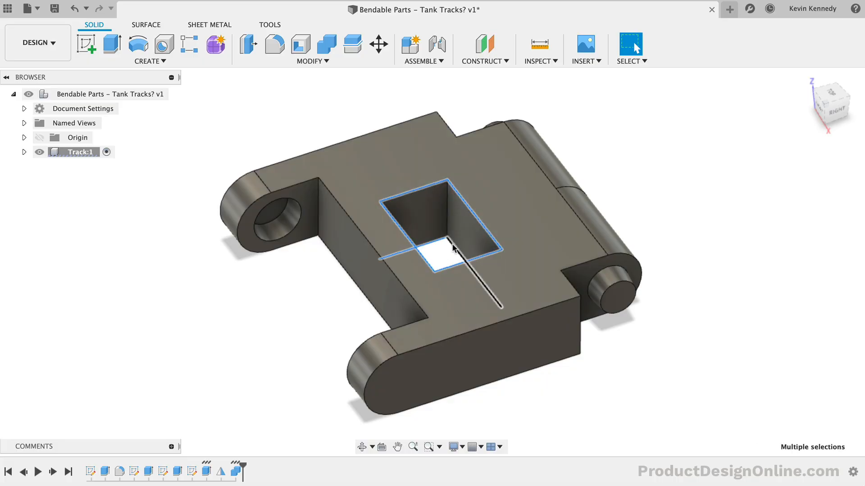
{"action": "middle_click_drag", "start_coordinate": [453, 247], "coordinate": [585, 376], "text": "shift"}
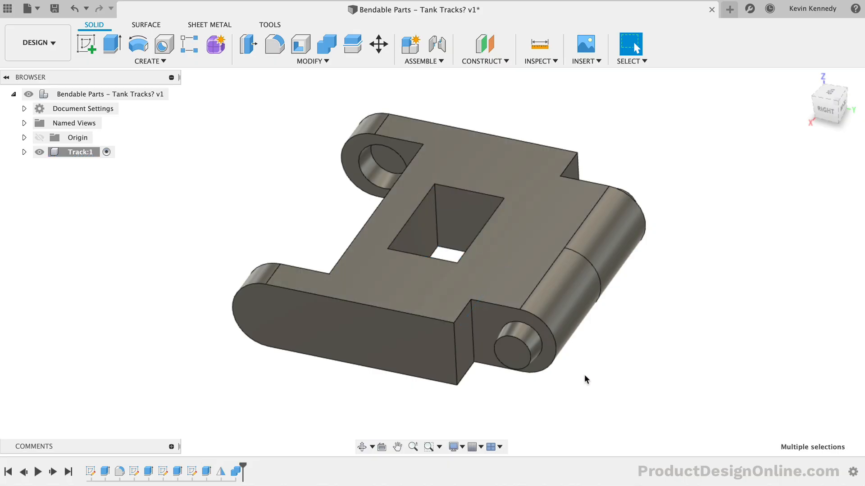
Fillet the two outer vertical corner edges on the pin side of the link with a 2 mm radius
{"action": "left_click", "coordinate": [455, 356]}
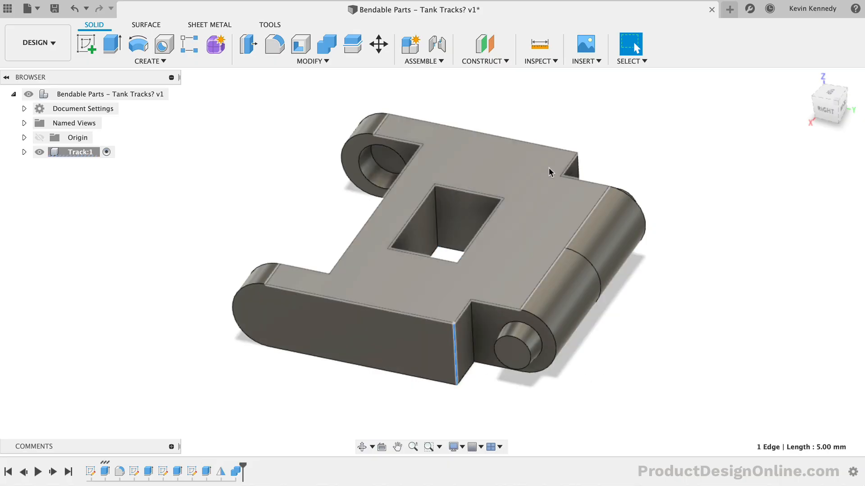
{"action": "left_click", "coordinate": [578, 168], "text": "shift"}
{"action": "key", "text": "f"}
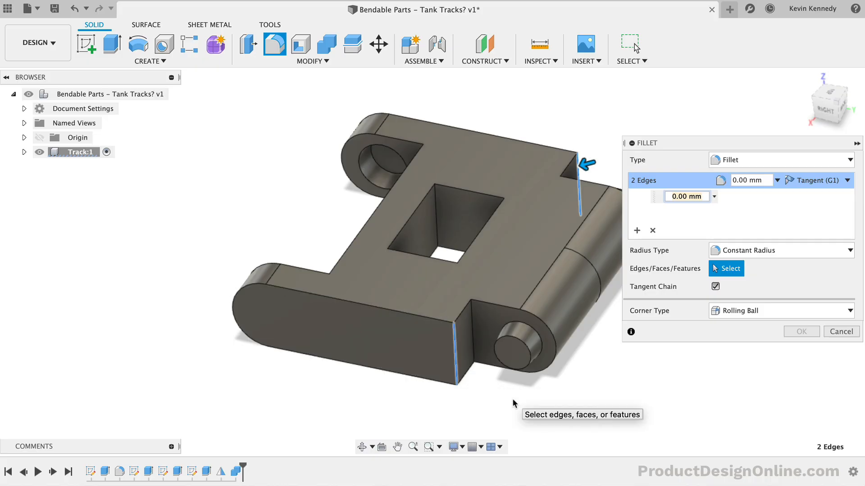
{"action": "type", "text": "2"}
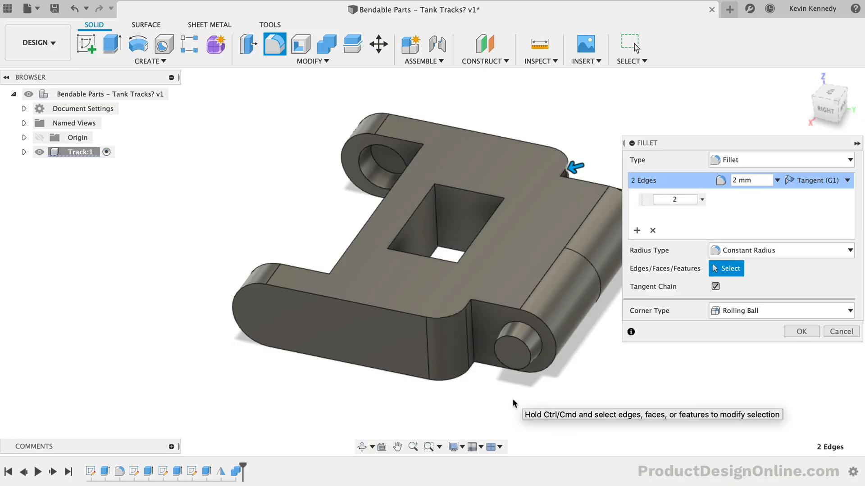
Fillet the eight upper and lower edges of the central window with a 2 mm radius, as a second edge set in the same fillet
{"action": "left_click", "coordinate": [636, 231]}
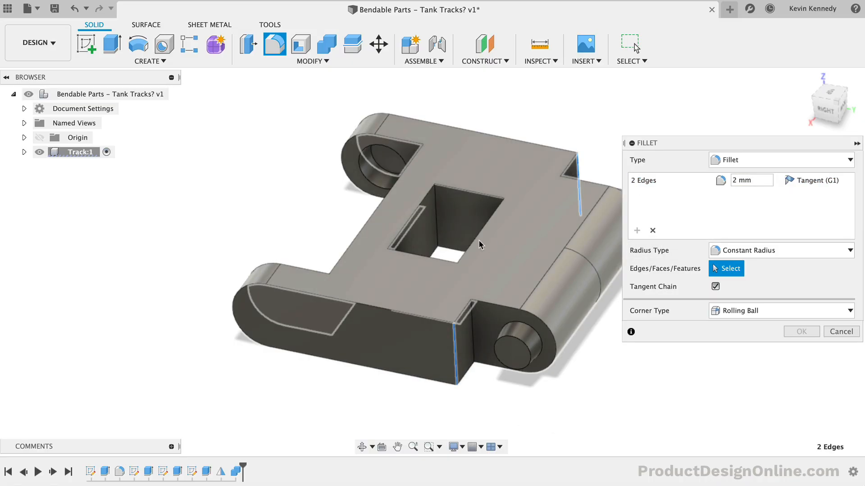
{"action": "left_click", "coordinate": [476, 239]}
{"action": "left_click", "coordinate": [471, 191]}
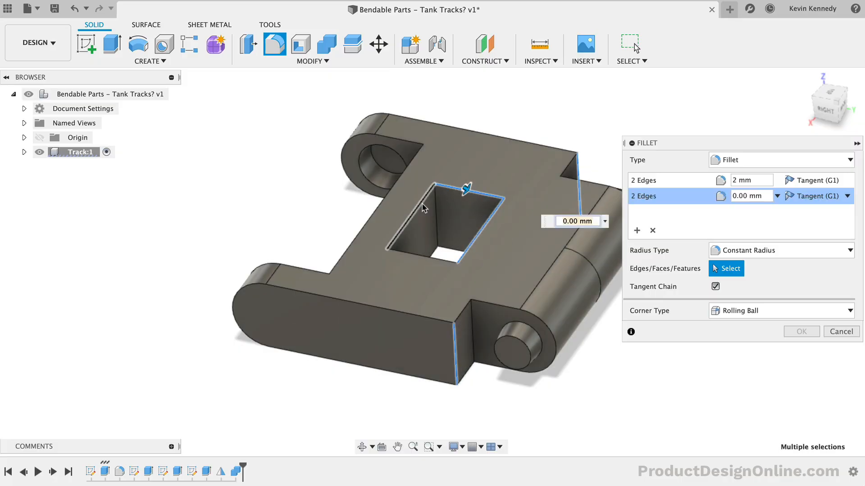
{"action": "left_click", "coordinate": [423, 206]}
{"action": "left_click", "coordinate": [426, 258]}
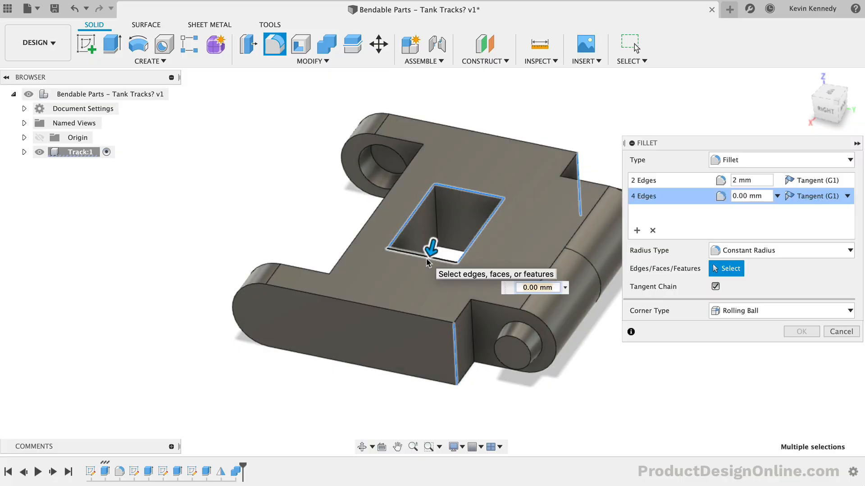
{"action": "middle_click_drag", "start_coordinate": [426, 258], "coordinate": [427, 262], "text": "shift"}
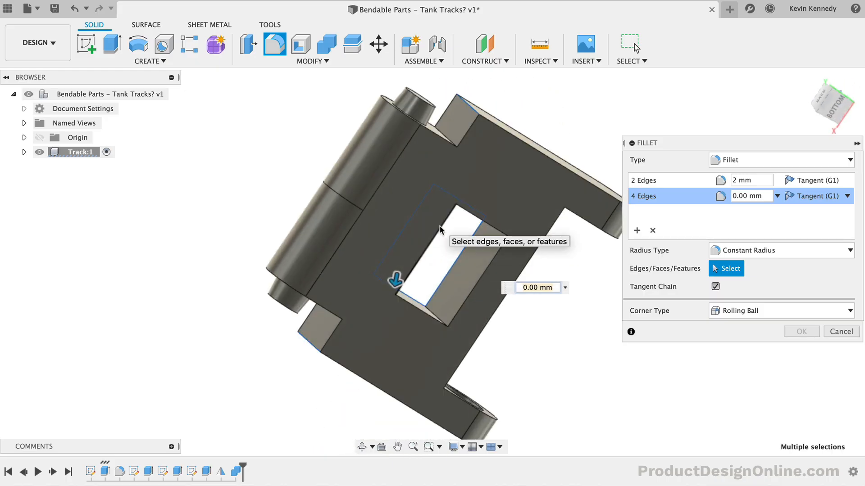
{"action": "left_click", "coordinate": [440, 230]}
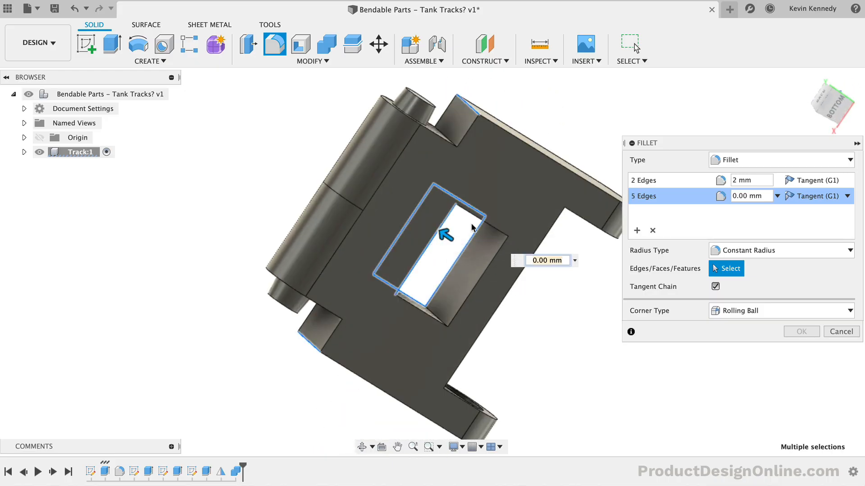
{"action": "left_click", "coordinate": [488, 232]}
{"action": "left_click", "coordinate": [447, 293]}
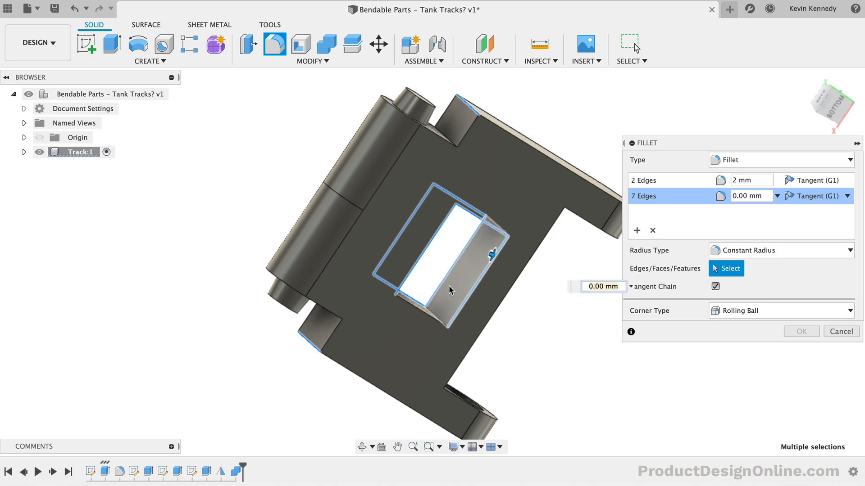
{"action": "left_click", "coordinate": [426, 319]}
{"action": "type", "text": "2"}
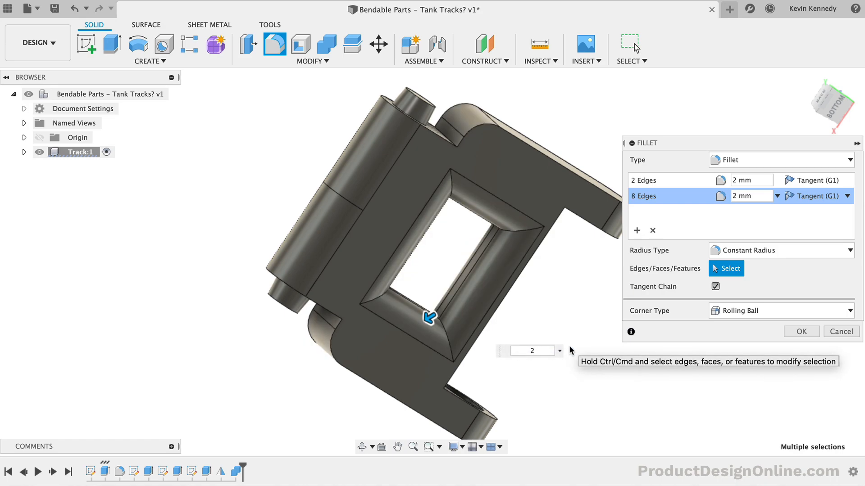
{"action": "middle_click_drag", "start_coordinate": [570, 347], "coordinate": [569, 345], "text": "shift"}
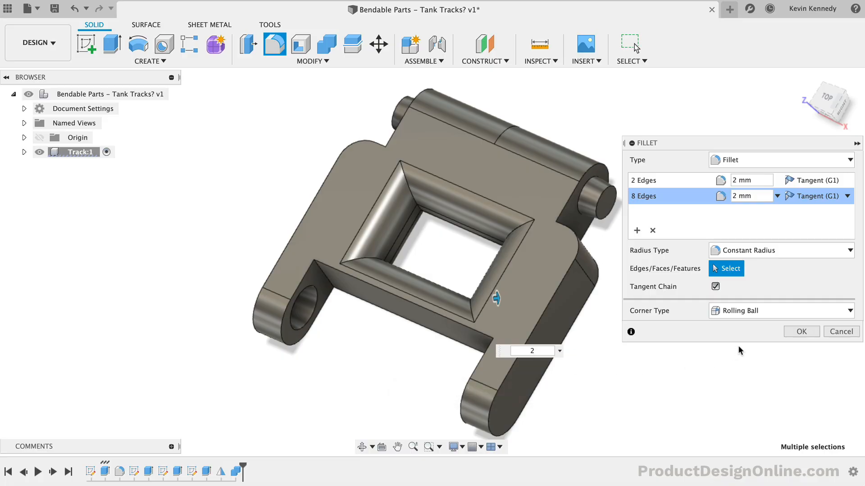
{"action": "left_click", "coordinate": [789, 334]}
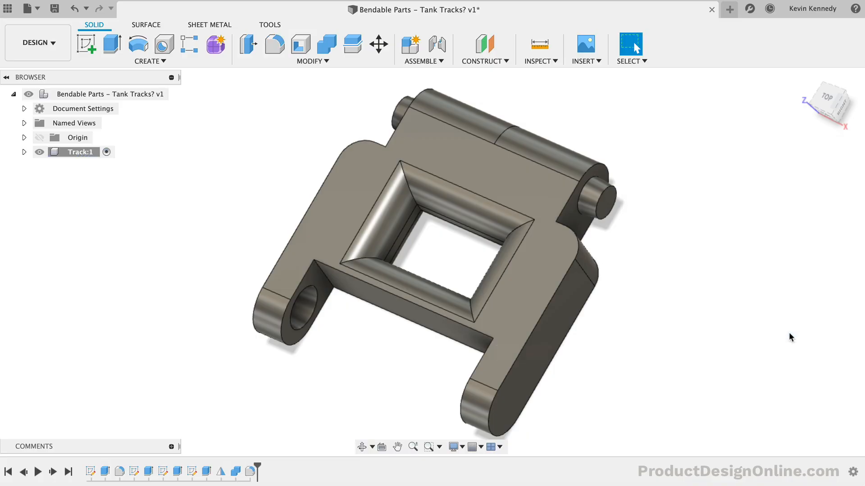
Create a section analysis from the link's top face with a Y distance of -2.5 mm
{"action": "left_click", "coordinate": [803, 78]}
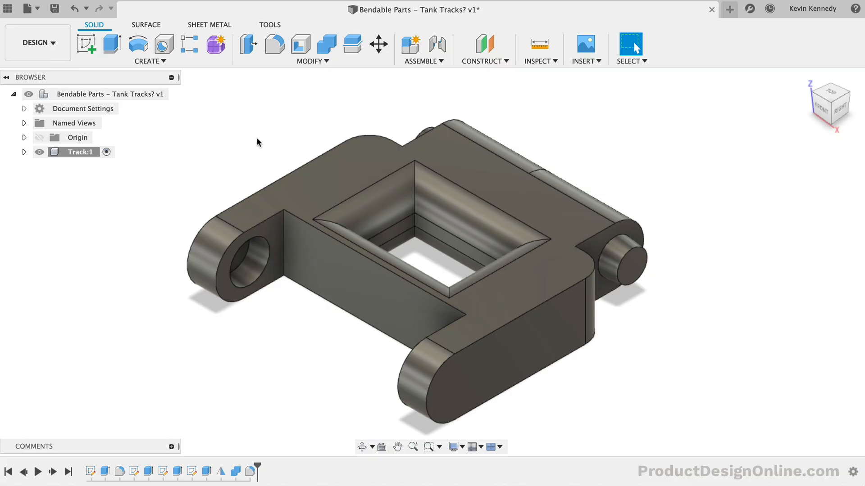
{"action": "left_click", "coordinate": [555, 60]}
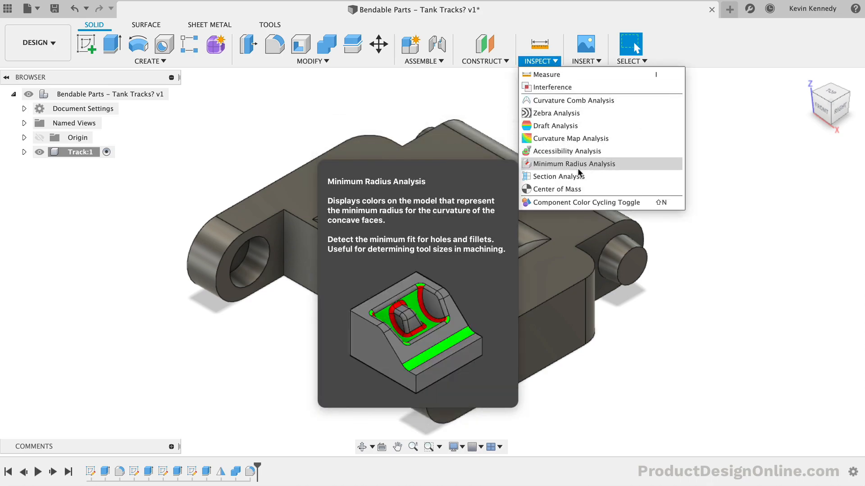
{"action": "left_click", "coordinate": [577, 175]}
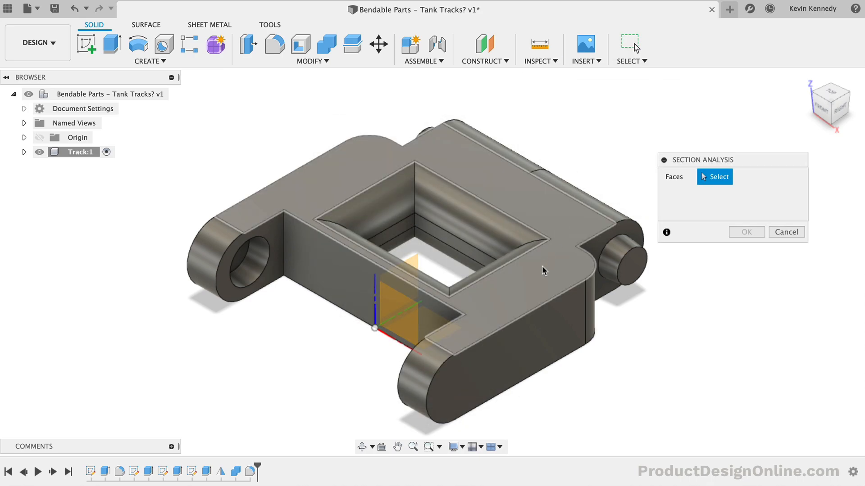
{"action": "left_click", "coordinate": [527, 278]}
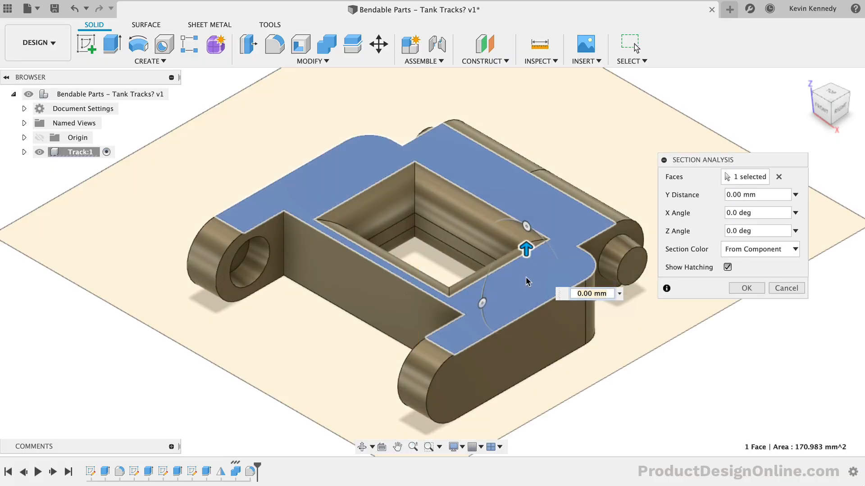
{"action": "type", "text": "-2.5"}
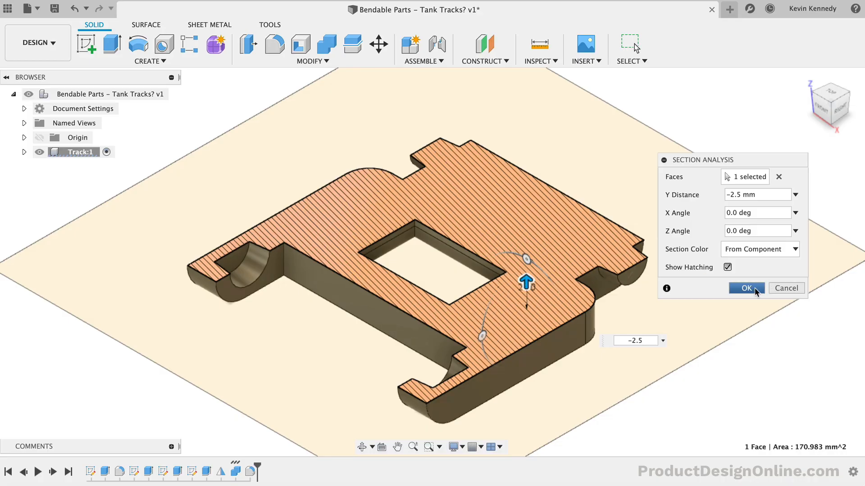
{"action": "left_click", "coordinate": [754, 288]}
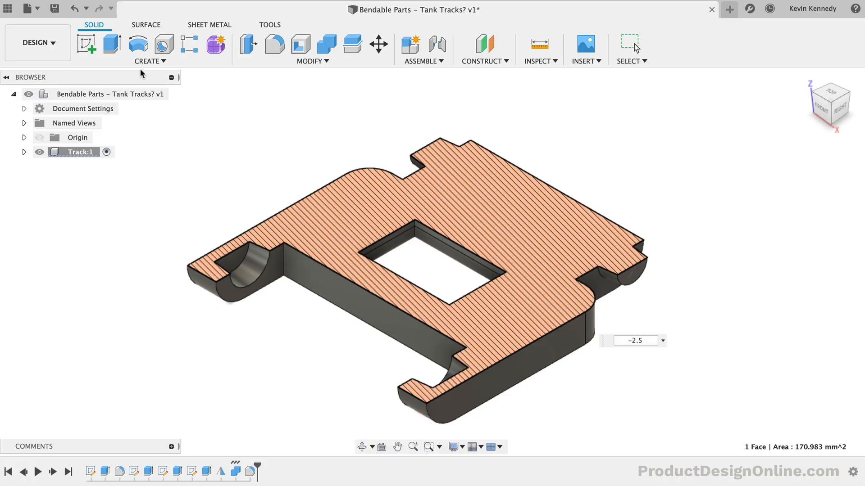
Create a rectangular pattern of the Track component along the Y axis with quantity 3 and an extent distance of -33 mm
{"action": "left_click", "coordinate": [141, 61]}
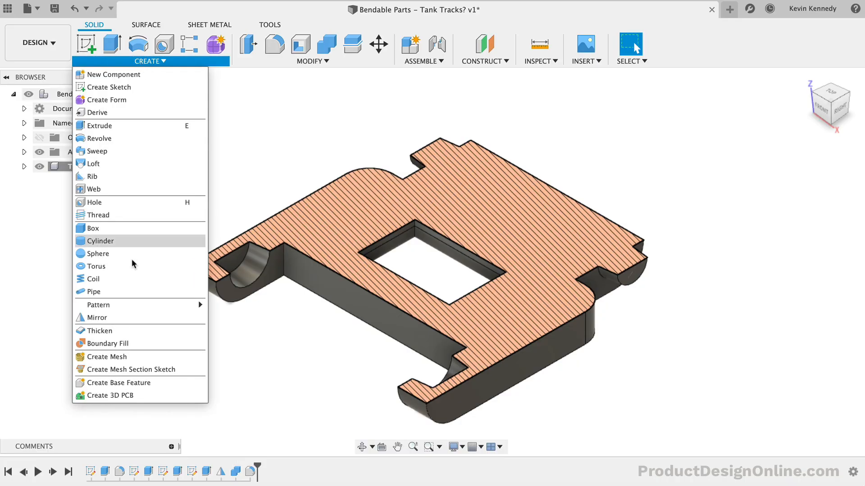
{"action": "left_click", "coordinate": [185, 45]}
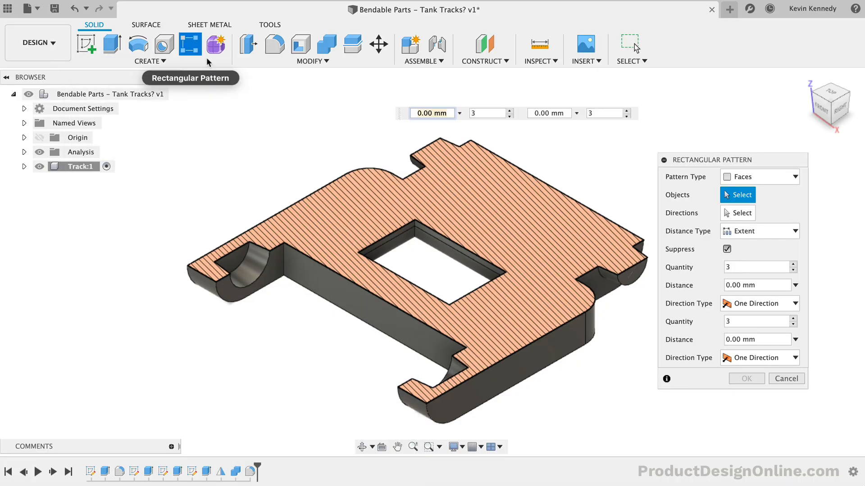
{"action": "left_click", "coordinate": [739, 177]}
{"action": "left_click", "coordinate": [749, 231]}
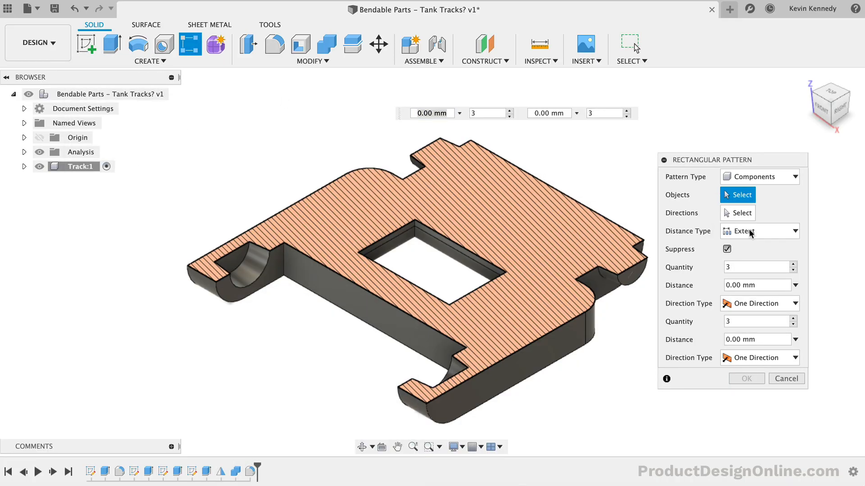
{"action": "left_click", "coordinate": [74, 166]}
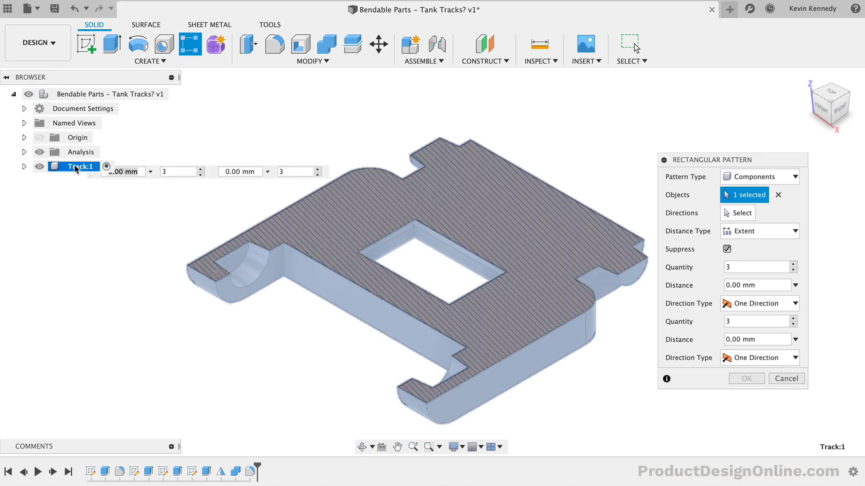
{"action": "left_click", "coordinate": [747, 214]}
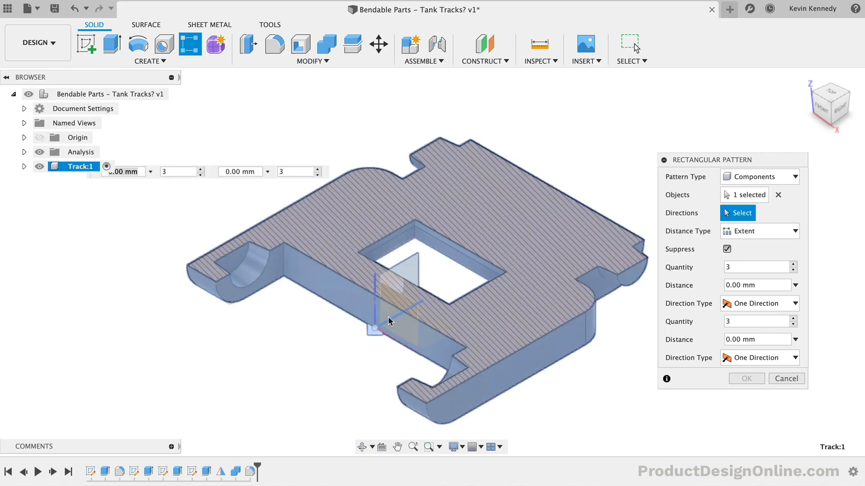
{"action": "left_click", "coordinate": [389, 318]}
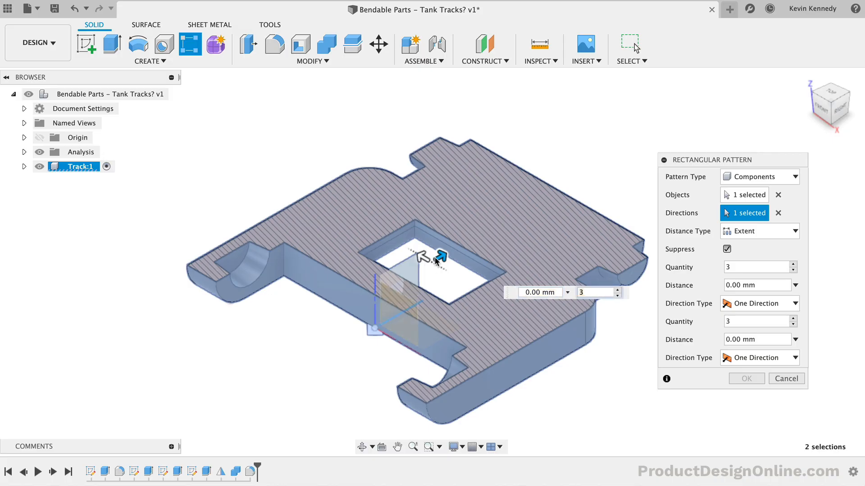
{"action": "left_click_drag", "start_coordinate": [439, 257], "coordinate": [263, 352]}
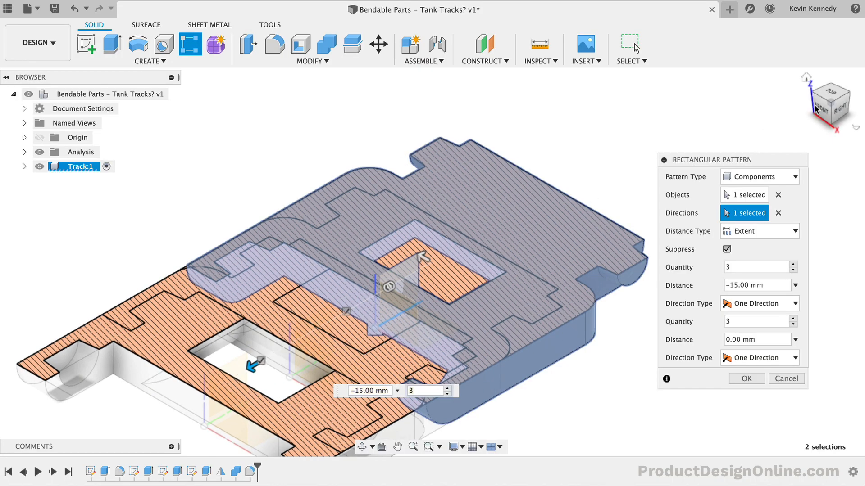
{"action": "left_click", "coordinate": [834, 92]}
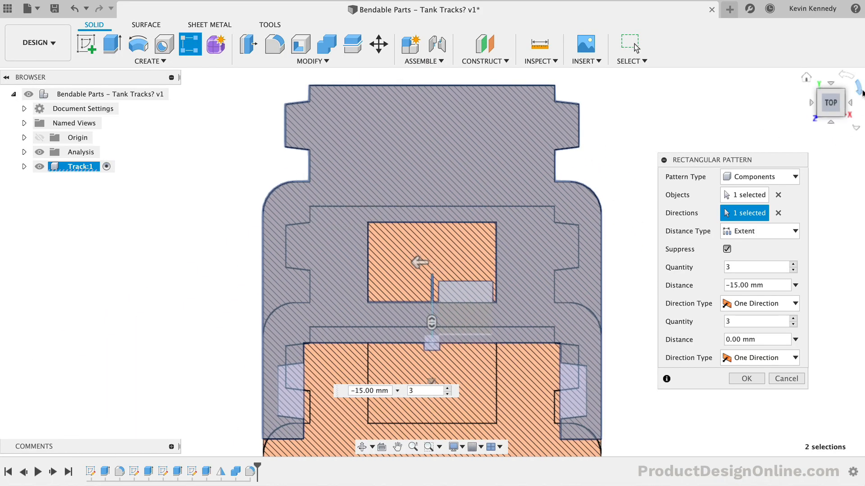
{"action": "left_click", "coordinate": [861, 90]}
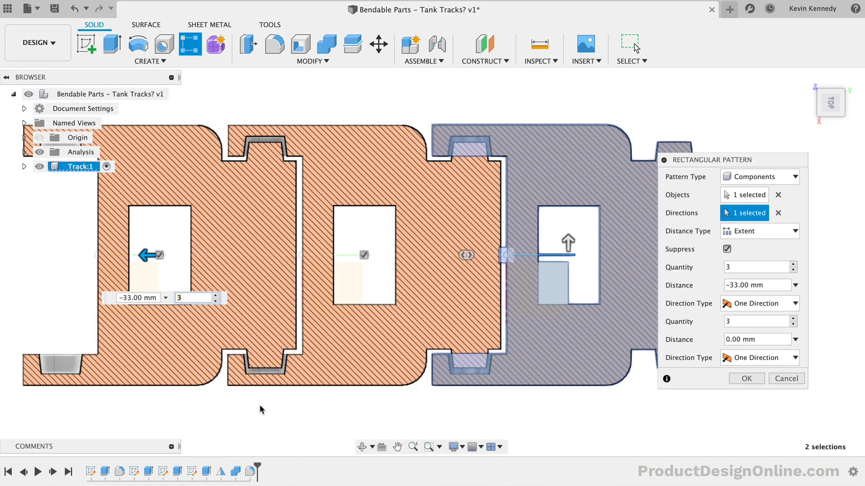
{"action": "left_click", "coordinate": [733, 380]}
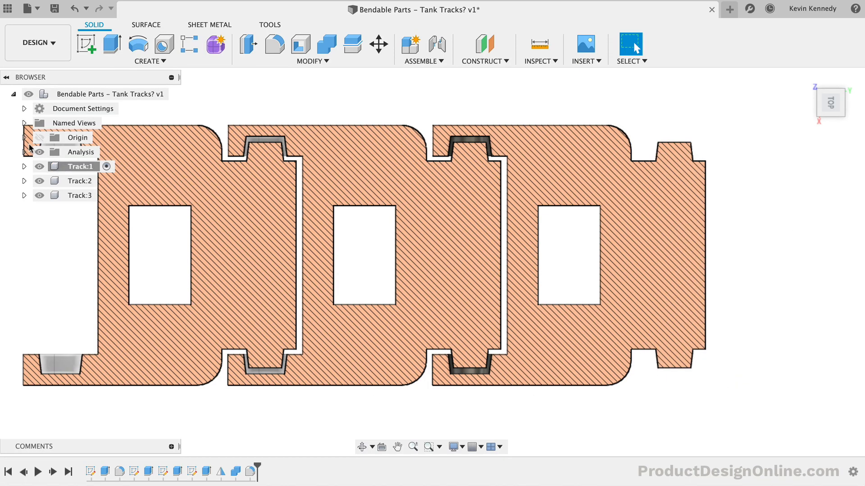
Hide the section analysis and create a new component named Subassembly under the top-level design
{"action": "left_click", "coordinate": [39, 152]}
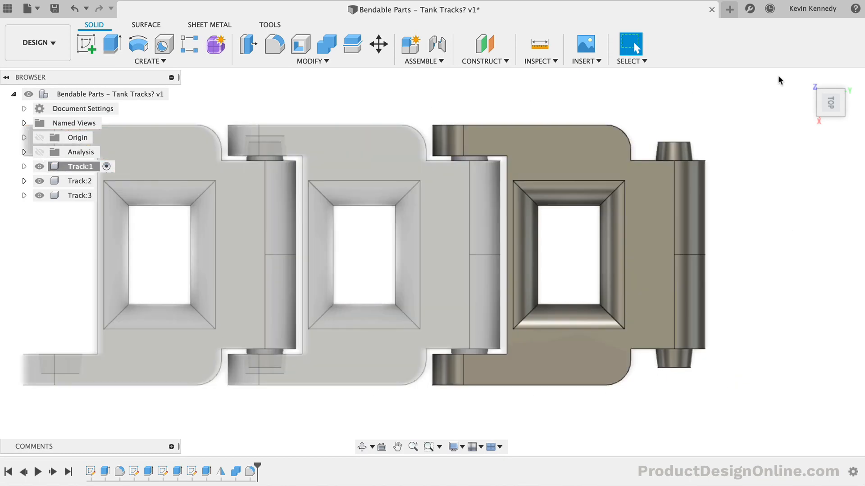
{"action": "left_click", "coordinate": [807, 79]}
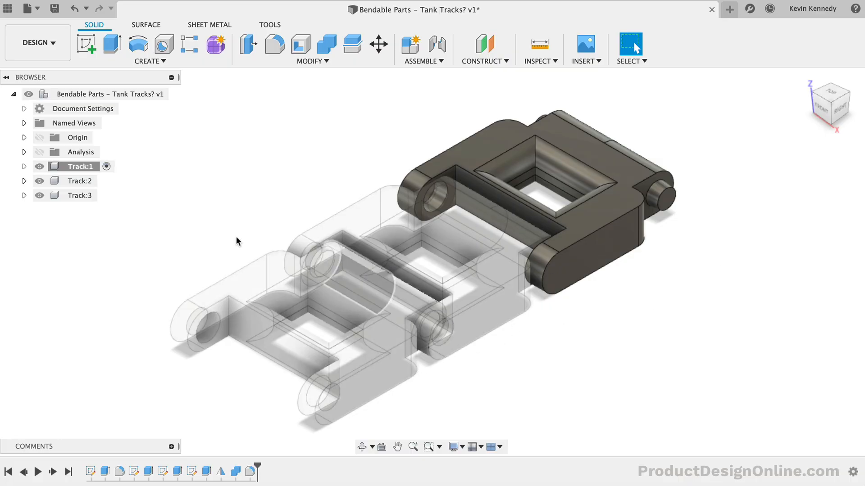
{"action": "right_click", "coordinate": [91, 93]}
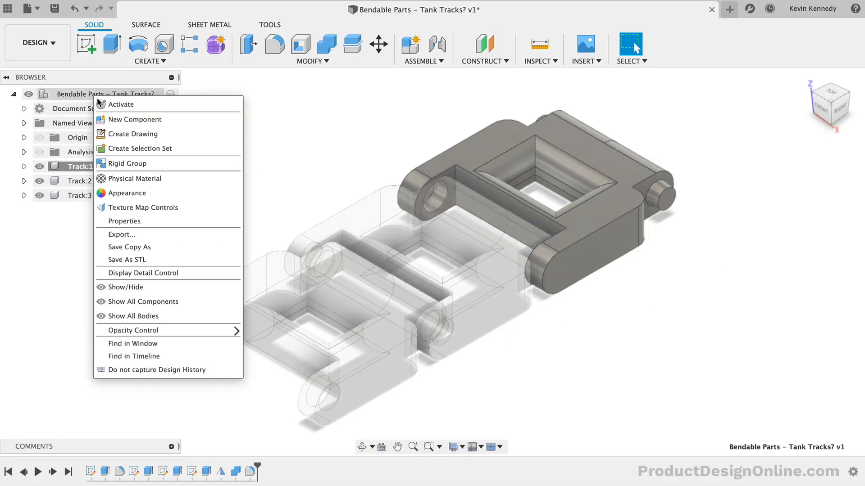
{"action": "left_click", "coordinate": [118, 117]}
{"action": "left_click", "coordinate": [90, 210]}
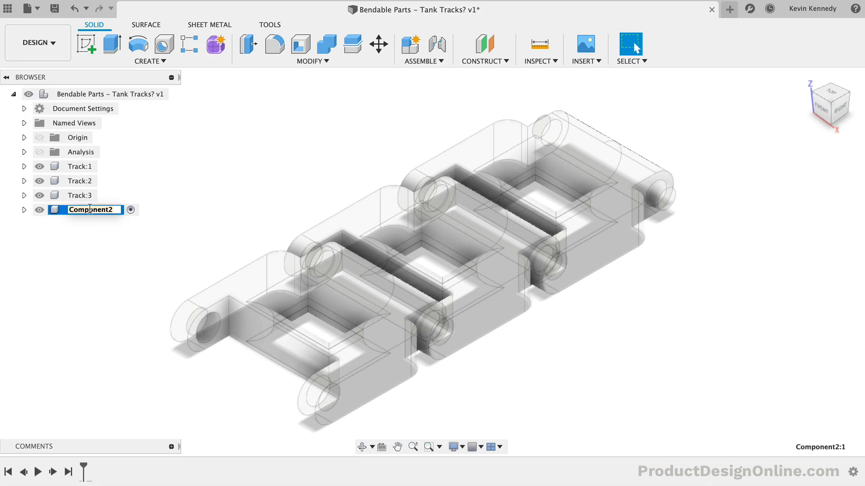
{"action": "type", "text": "Sbu"}
{"action": "key", "text": "Return"}
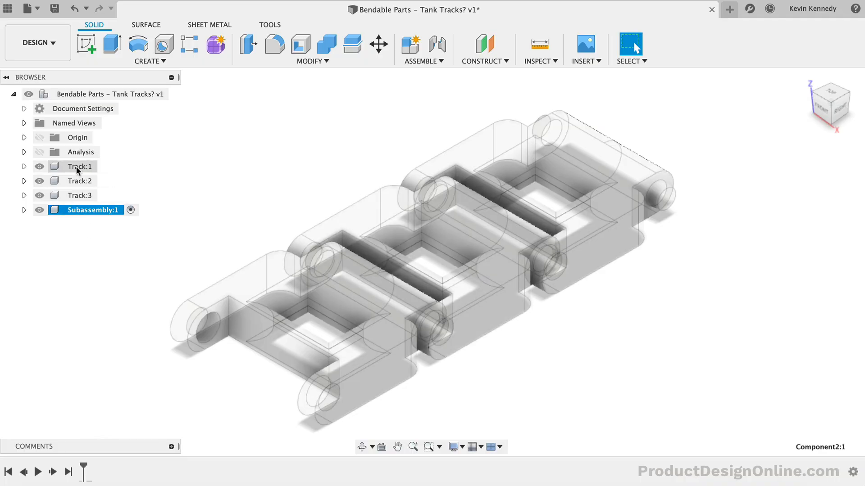
Move the three Track components into the Subassembly component
{"action": "left_click", "coordinate": [76, 166]}
{"action": "left_click", "coordinate": [79, 195], "text": "shift"}
{"action": "left_click_drag", "start_coordinate": [75, 179], "coordinate": [80, 207]}
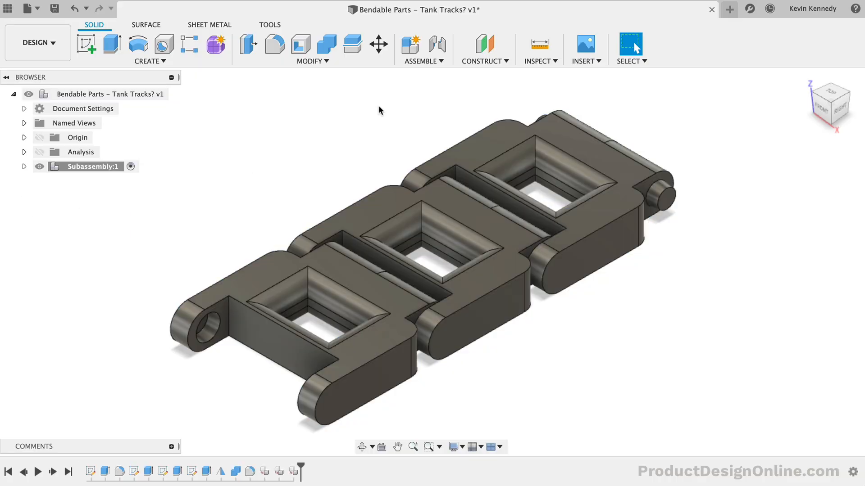
Start an as-built joint with Revolute motion between the front and middle Track components
{"action": "left_click", "coordinate": [412, 61]}
{"action": "left_click", "coordinate": [416, 96]}
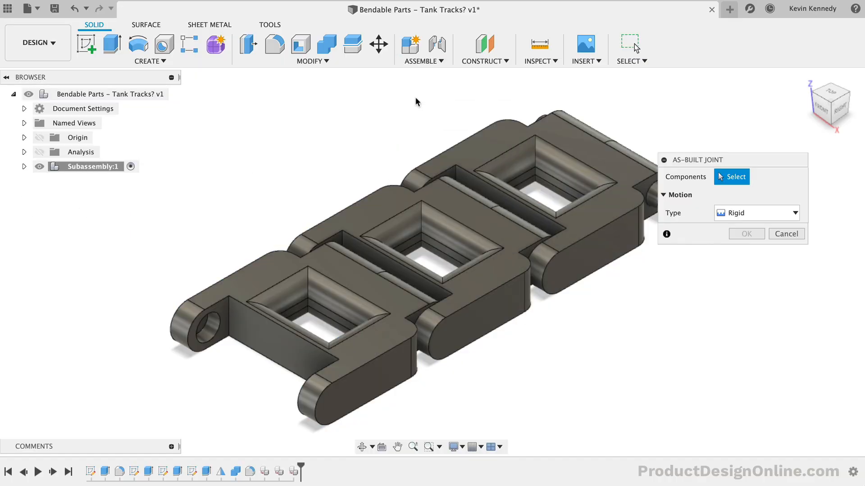
{"action": "left_click", "coordinate": [732, 214]}
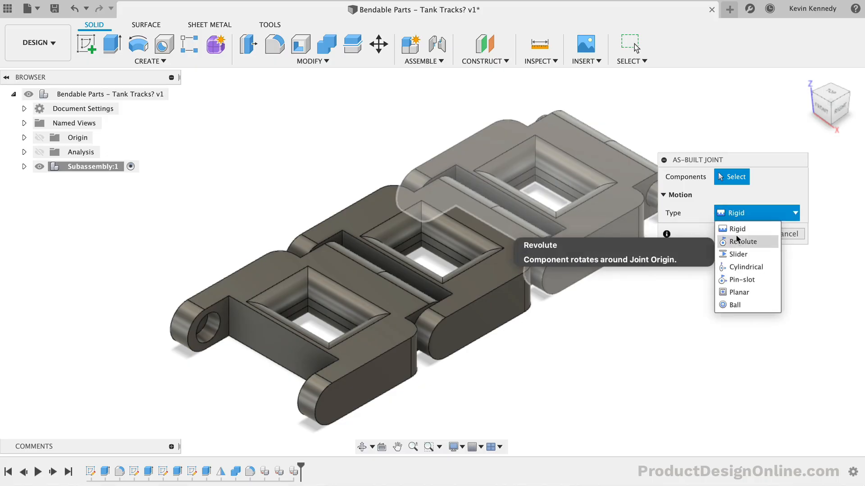
{"action": "left_click", "coordinate": [736, 234]}
{"action": "left_click_drag", "start_coordinate": [729, 164], "coordinate": [738, 163]}
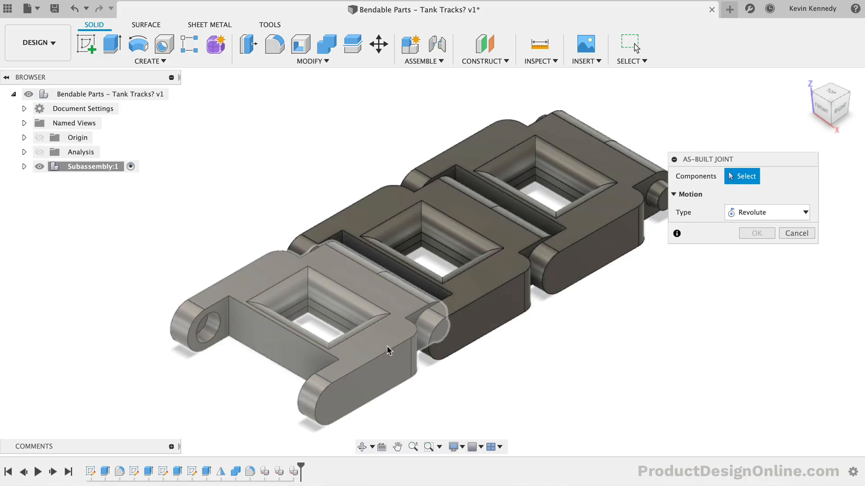
{"action": "left_click", "coordinate": [352, 376]}
{"action": "left_click", "coordinate": [442, 311]}
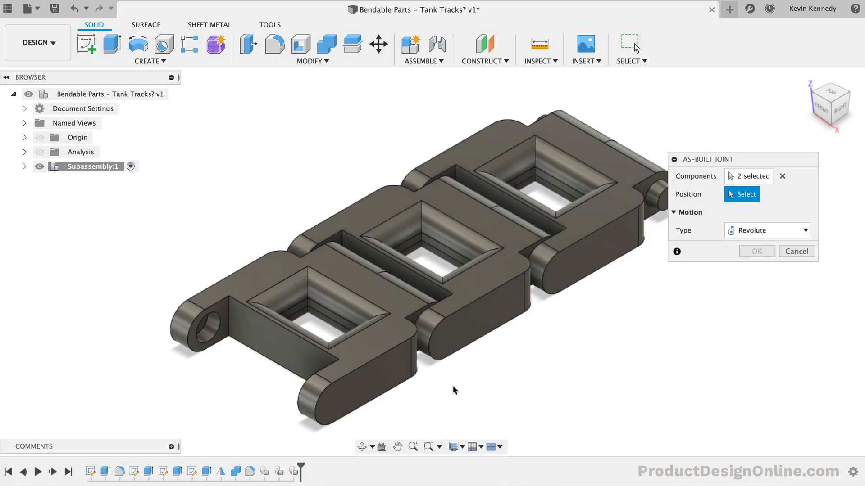
Position the revolute joint at the centre of the connecting pin's outer end, rotating about the Z axis, and accept it
{"action": "middle_click_drag", "start_coordinate": [453, 387], "coordinate": [384, 312], "text": "shift"}
{"action": "middle_click_drag", "start_coordinate": [350, 248], "coordinate": [345, 232], "text": "shift"}
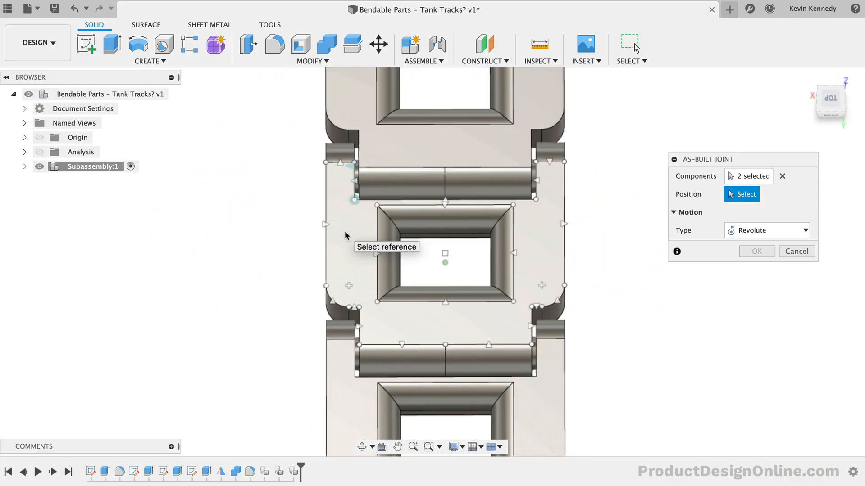
{"action": "scroll", "coordinate": [345, 232], "scroll_direction": "up", "scroll_amount": 4}
{"action": "middle_click_drag", "start_coordinate": [353, 171], "coordinate": [354, 173]}
{"action": "scroll", "coordinate": [356, 171], "scroll_direction": "down", "scroll_amount": 3}
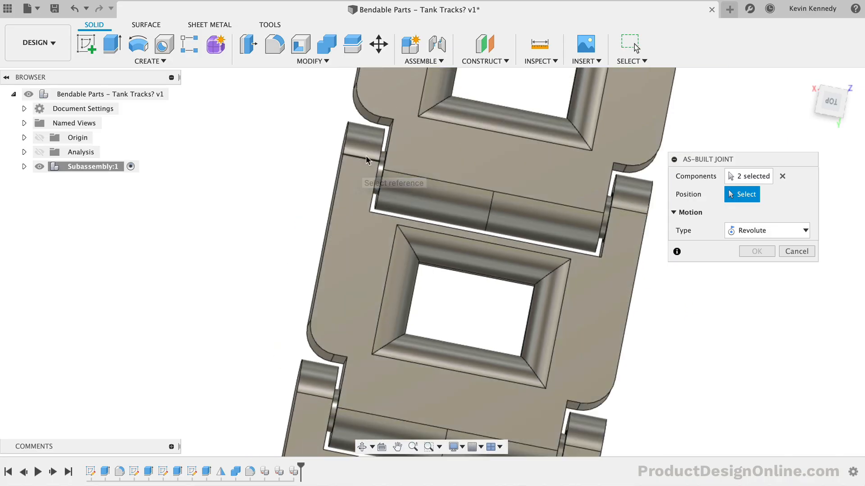
{"action": "scroll", "coordinate": [380, 170], "scroll_direction": "up", "scroll_amount": 5}
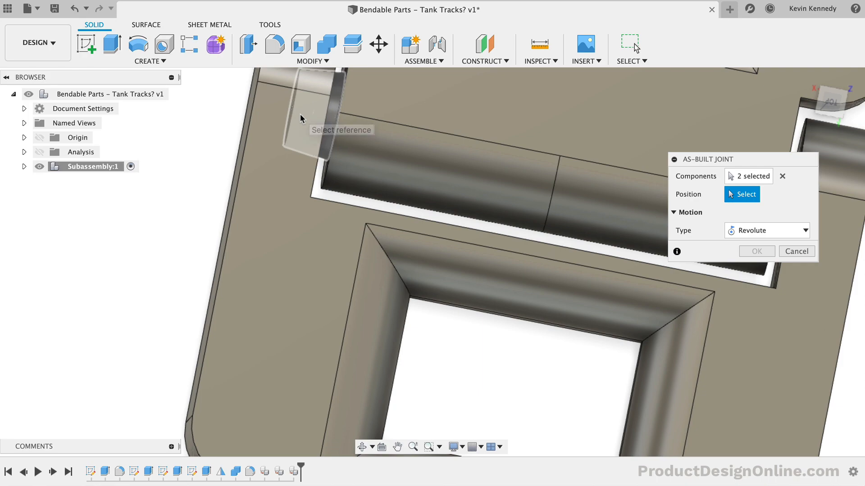
{"action": "left_click", "coordinate": [820, 107]}
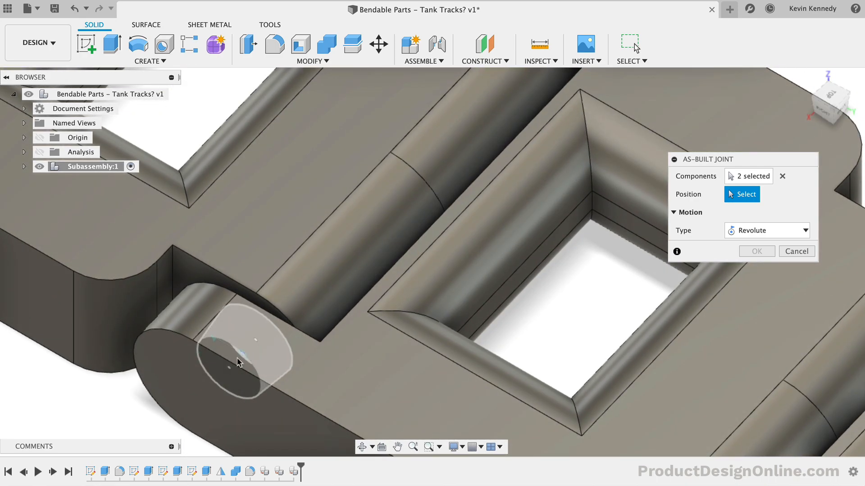
{"action": "left_click", "coordinate": [227, 367]}
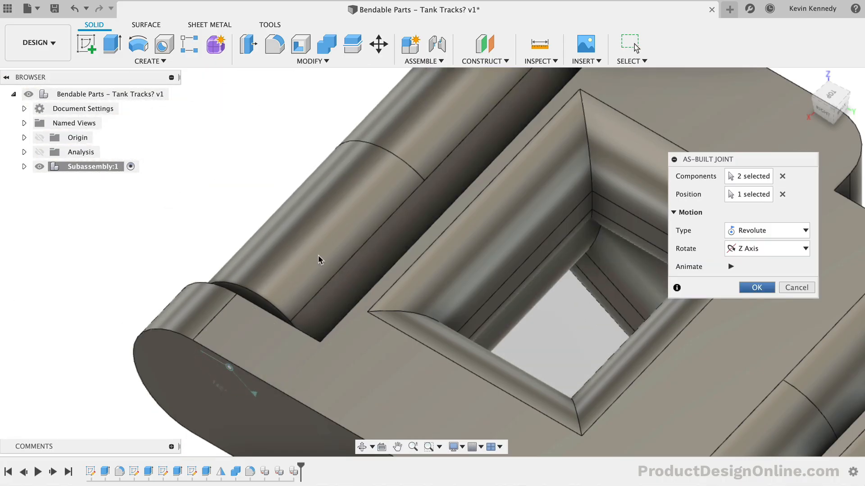
{"action": "scroll", "coordinate": [319, 260], "scroll_direction": "down", "scroll_amount": 5}
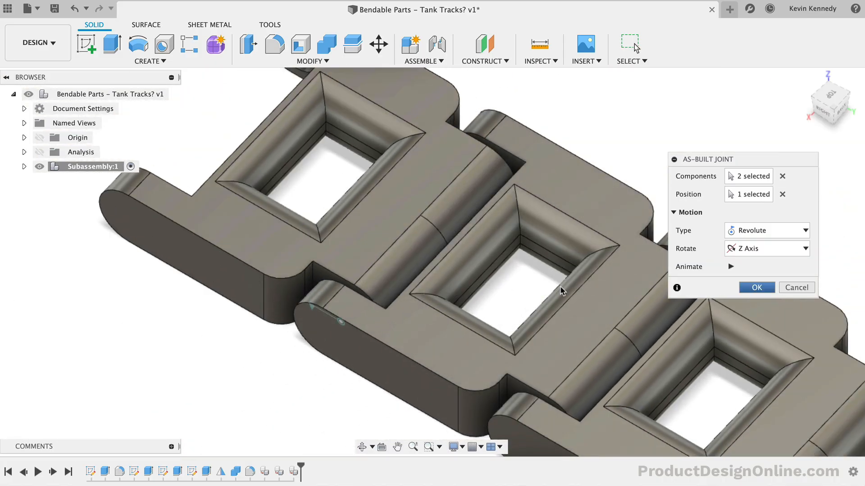
{"action": "left_click", "coordinate": [751, 289]}
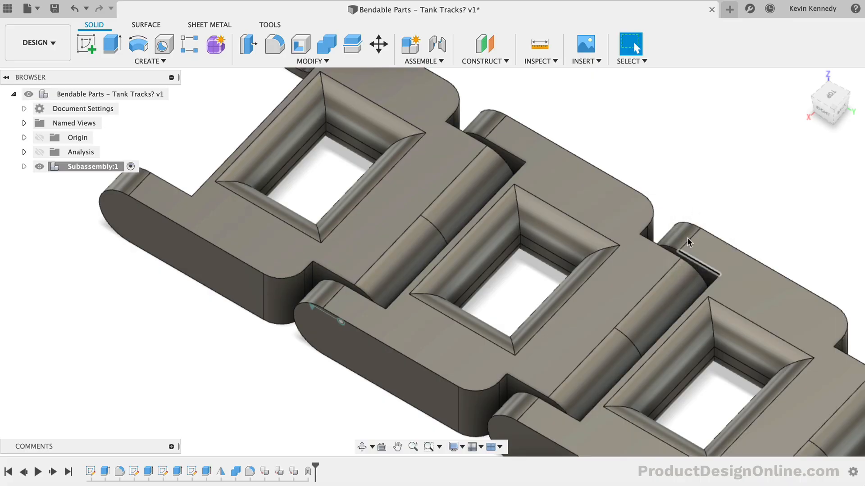
Create a second revolute as-built joint between the middle and rear Track components, positioned at the centre of their connecting pin's end
{"action": "right_click_drag", "start_coordinate": [698, 189], "coordinate": [698, 110]}
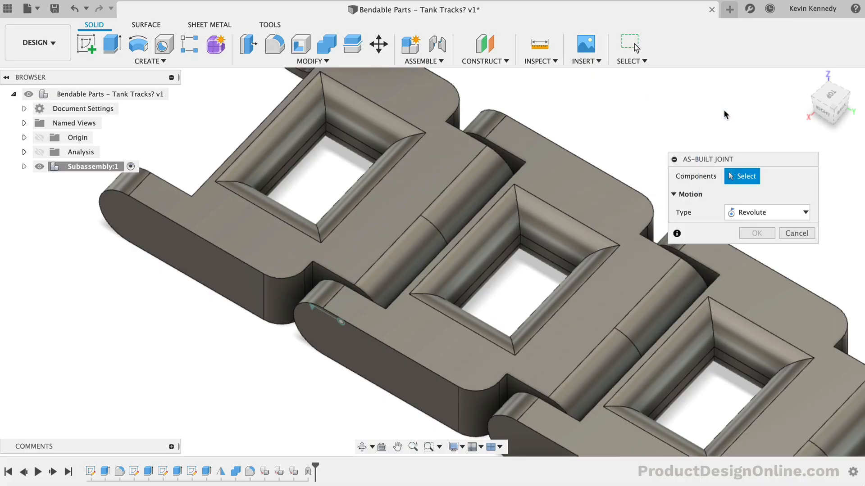
{"action": "left_click", "coordinate": [593, 310]}
{"action": "left_click", "coordinate": [737, 303]}
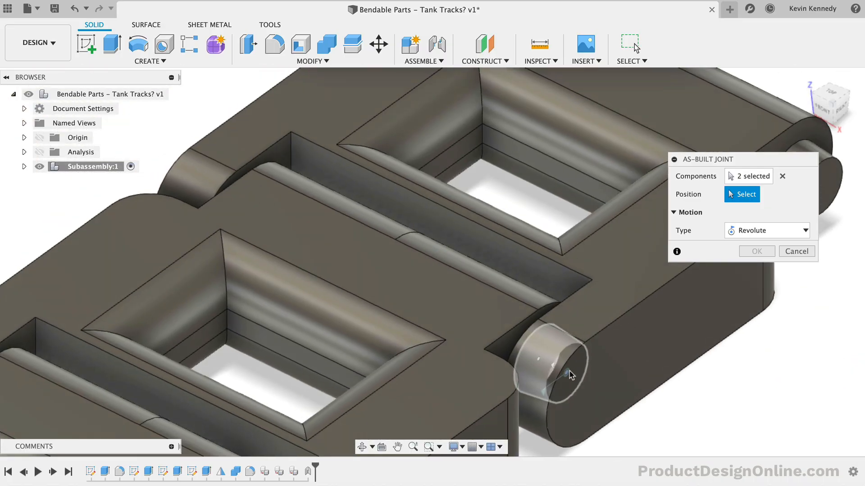
{"action": "left_click", "coordinate": [570, 375]}
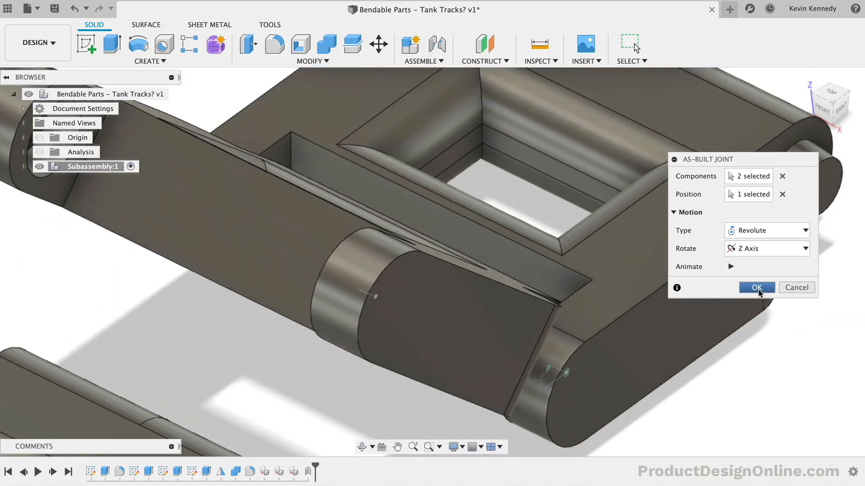
{"action": "left_click", "coordinate": [757, 288]}
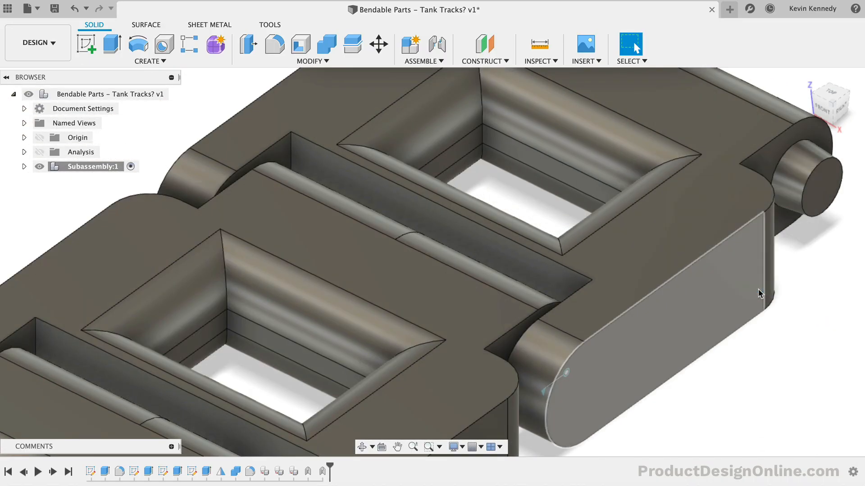
Create a motion link between the two revolute joints, with both Rotate Z angles at 360 deg
{"action": "left_click", "coordinate": [805, 78]}
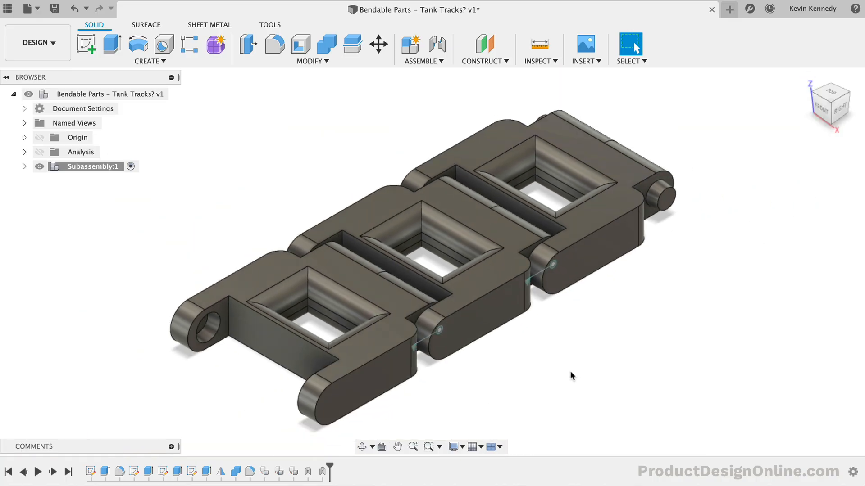
{"action": "left_click", "coordinate": [426, 63]}
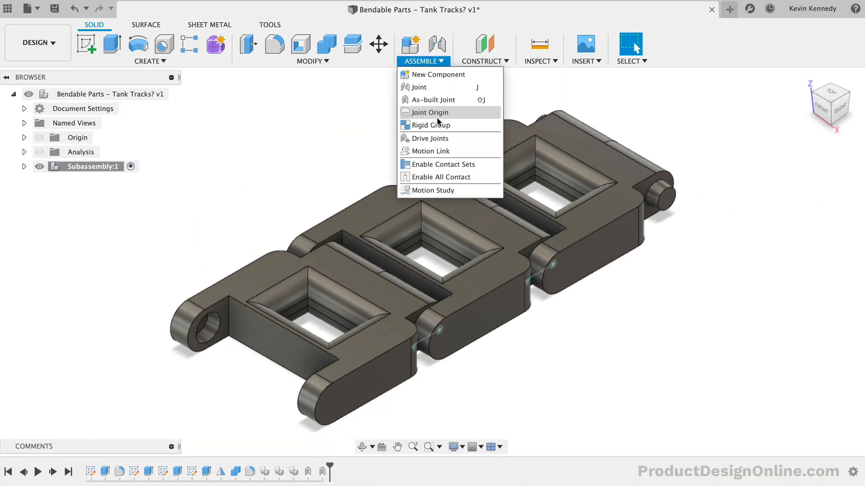
{"action": "left_click", "coordinate": [444, 152]}
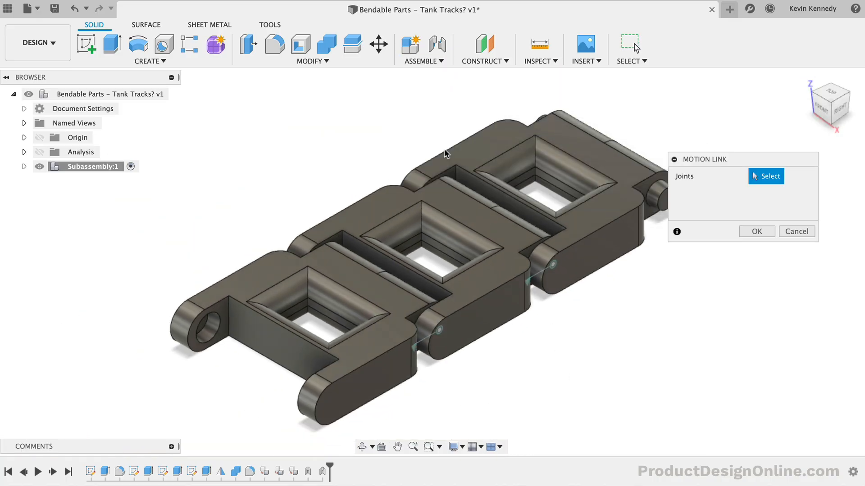
{"action": "left_click", "coordinate": [414, 348]}
{"action": "left_click", "coordinate": [527, 285]}
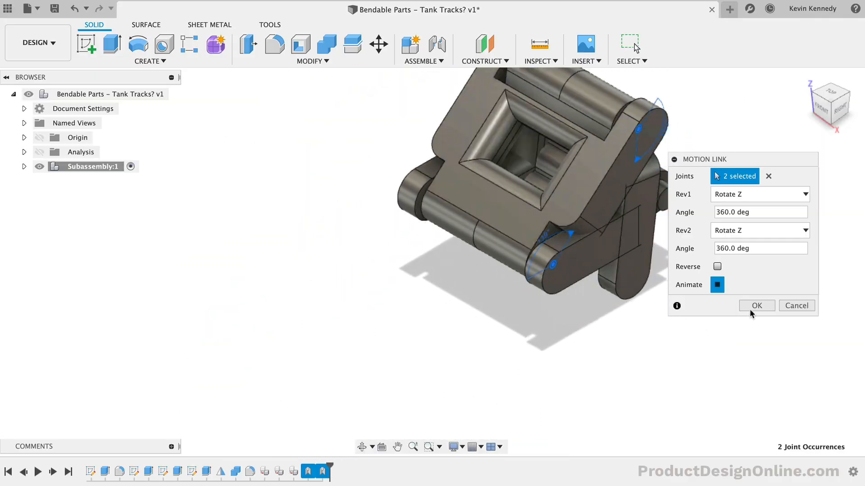
{"action": "left_click", "coordinate": [751, 308]}
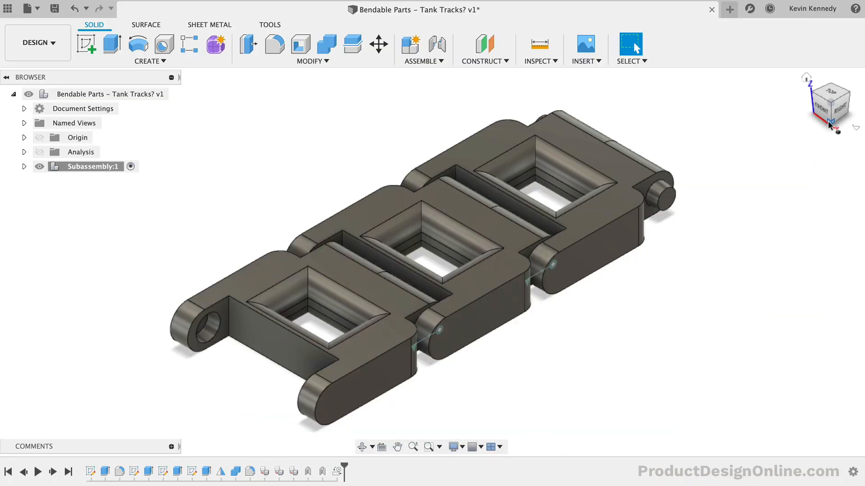
Limit the rotation of the joint between the front and middle links to a minimum of -95 deg and a maximum of 95 deg
{"action": "left_click_drag", "start_coordinate": [828, 124], "coordinate": [793, 118]}
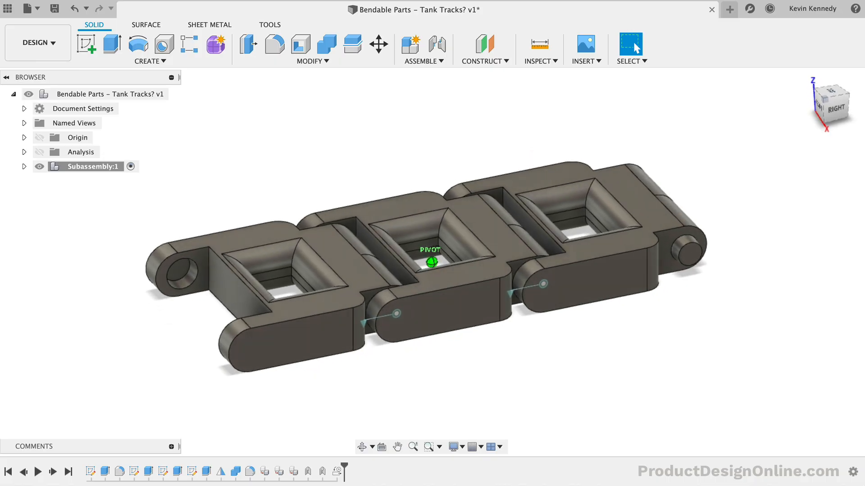
{"action": "middle_click_drag", "start_coordinate": [392, 392], "coordinate": [406, 341]}
{"action": "right_click", "coordinate": [379, 274]}
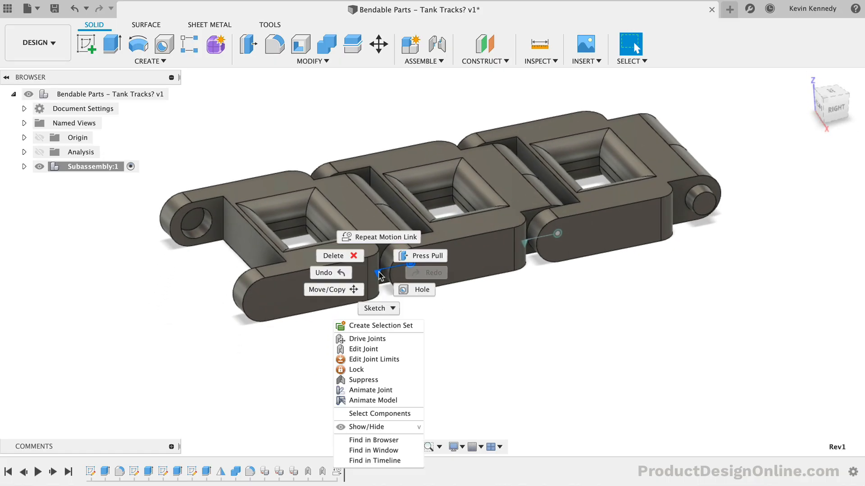
{"action": "left_click", "coordinate": [382, 363]}
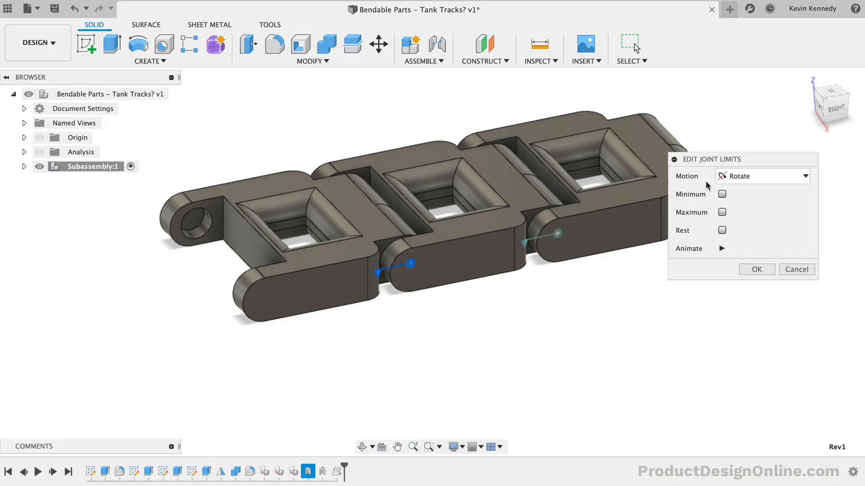
{"action": "left_click", "coordinate": [722, 194]}
{"action": "left_click_drag", "start_coordinate": [367, 269], "coordinate": [419, 302]}
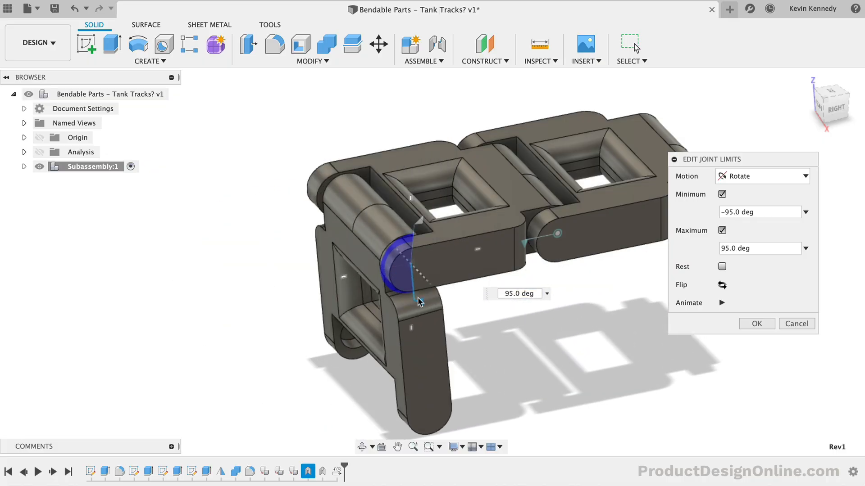
{"action": "left_click", "coordinate": [745, 327]}
Limit the rotation of the joint between the middle and rear links to a minimum of -95 deg and a maximum of 95 deg
{"action": "right_click", "coordinate": [524, 246]}
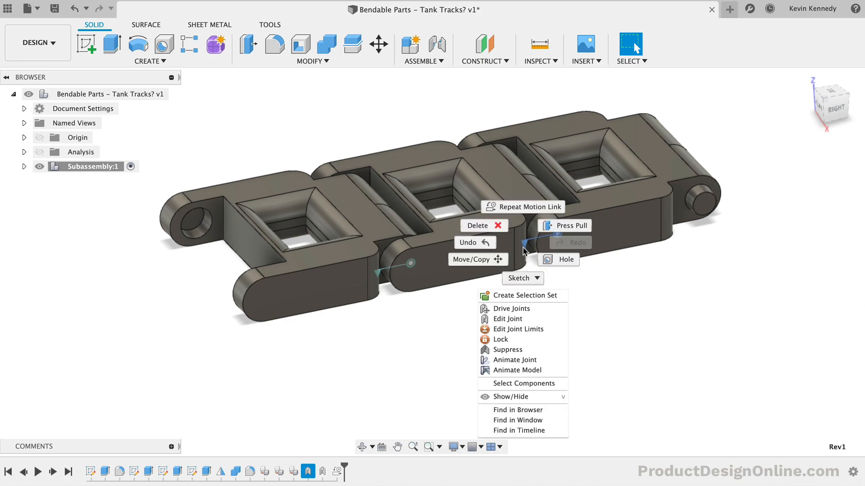
{"action": "left_click", "coordinate": [525, 329]}
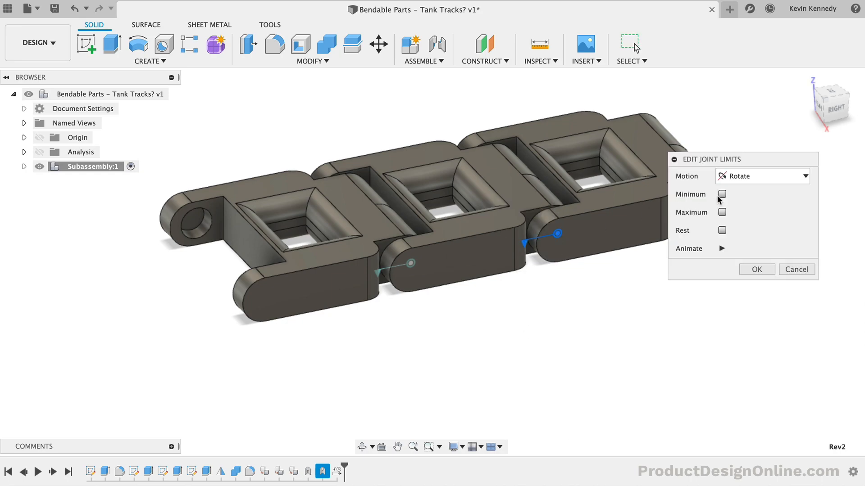
{"action": "left_click", "coordinate": [722, 194]}
{"action": "left_click", "coordinate": [722, 230]}
{"action": "left_click_drag", "start_coordinate": [515, 241], "coordinate": [566, 272]}
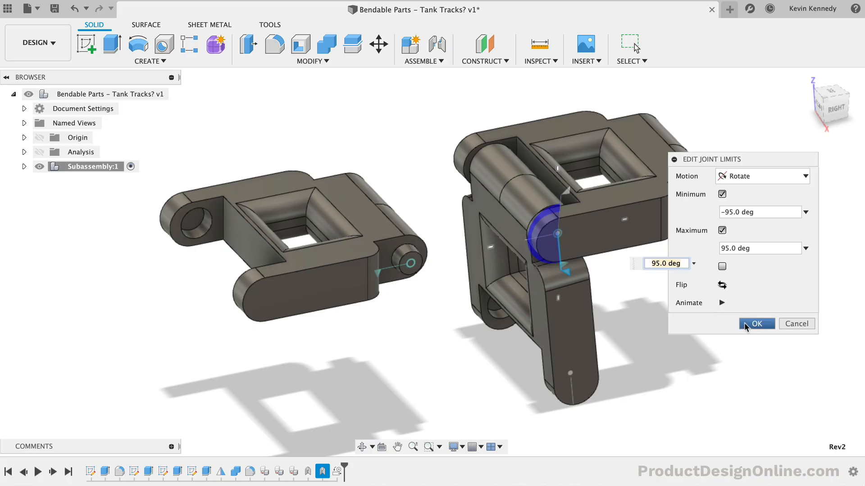
{"action": "left_click", "coordinate": [756, 323]}
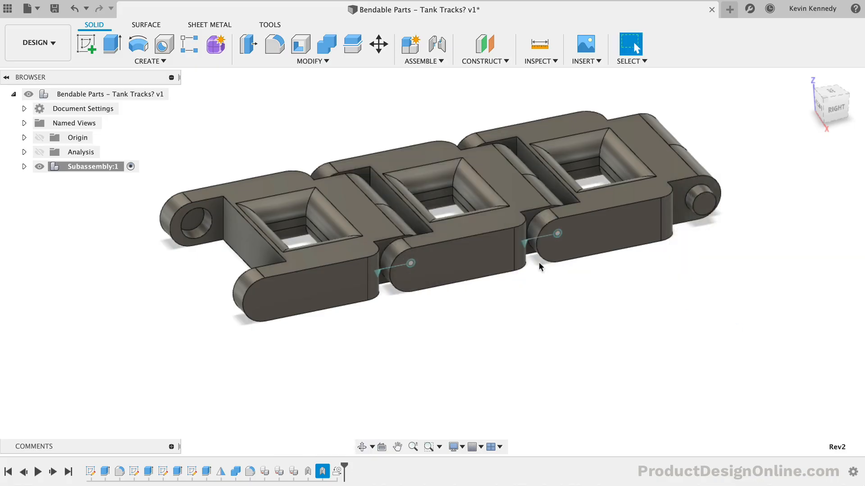
Ground the Track:1 component inside the Subassembly component
{"action": "left_click", "coordinate": [24, 167]}
{"action": "right_click", "coordinate": [84, 211]}
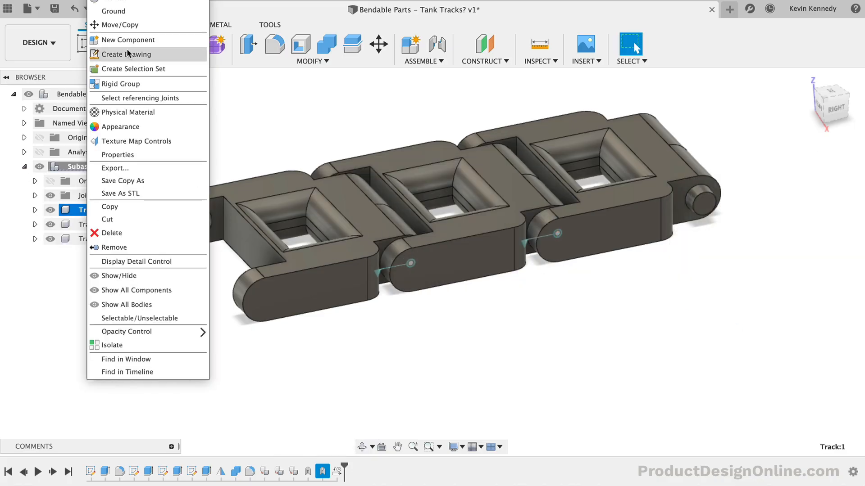
{"action": "left_click", "coordinate": [118, 11]}
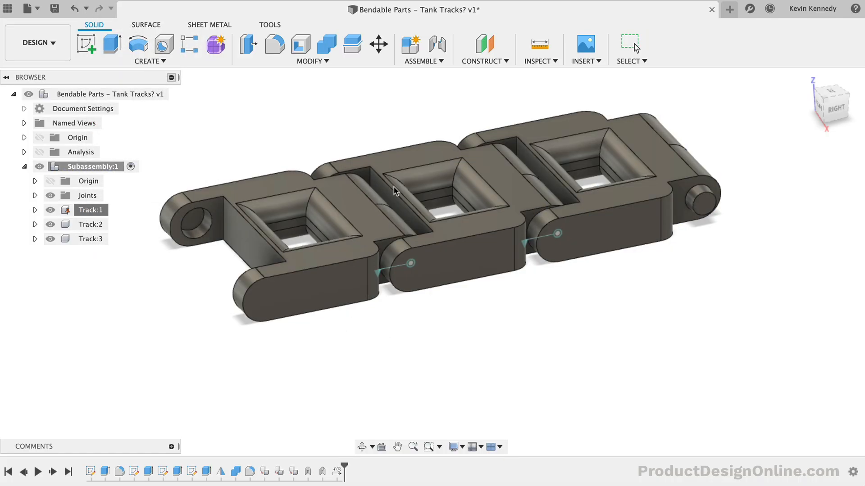
Bend the linked track chain to test its motion, and revert the components to their original position
{"action": "left_click_drag", "start_coordinate": [448, 261], "coordinate": [380, 281]}
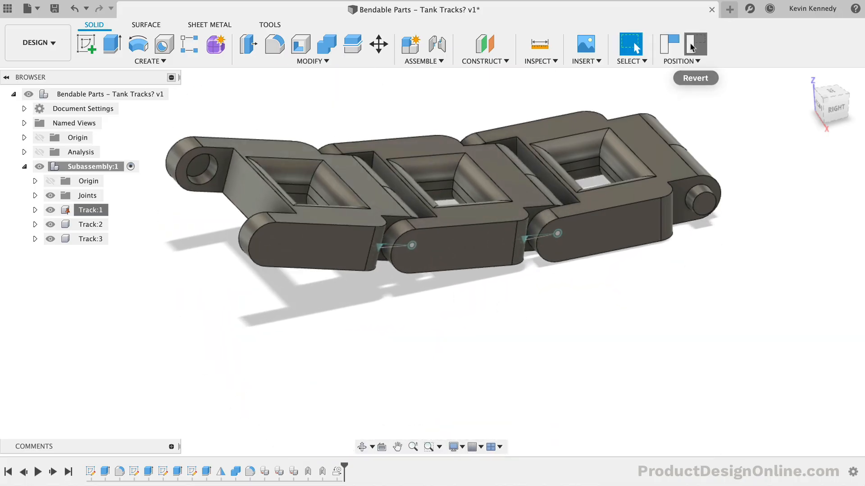
{"action": "left_click", "coordinate": [695, 44]}
{"action": "left_click", "coordinate": [806, 80]}
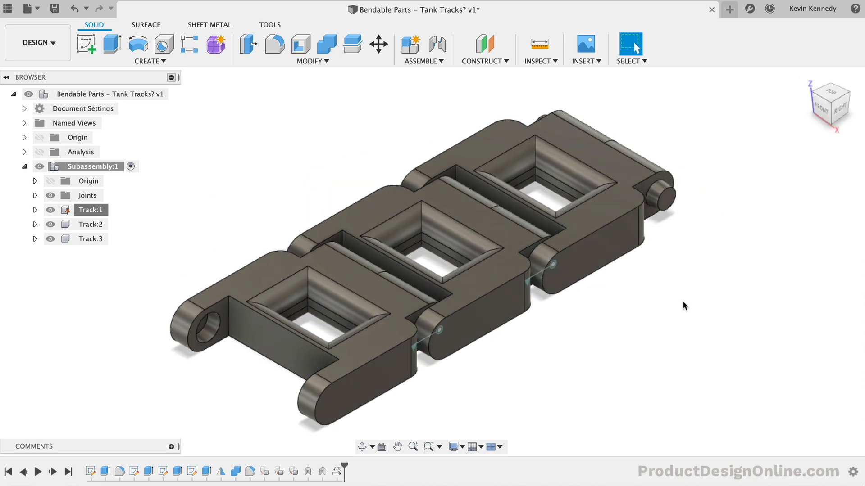
Run an interference check on all three track links without including coincident faces, and close the analysis
{"action": "left_click", "coordinate": [541, 63]}
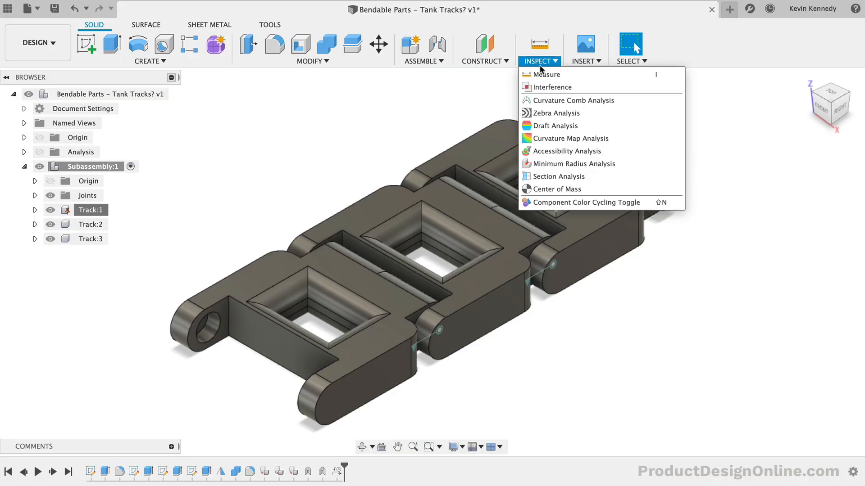
{"action": "left_click", "coordinate": [588, 88]}
{"action": "left_click", "coordinate": [319, 271]}
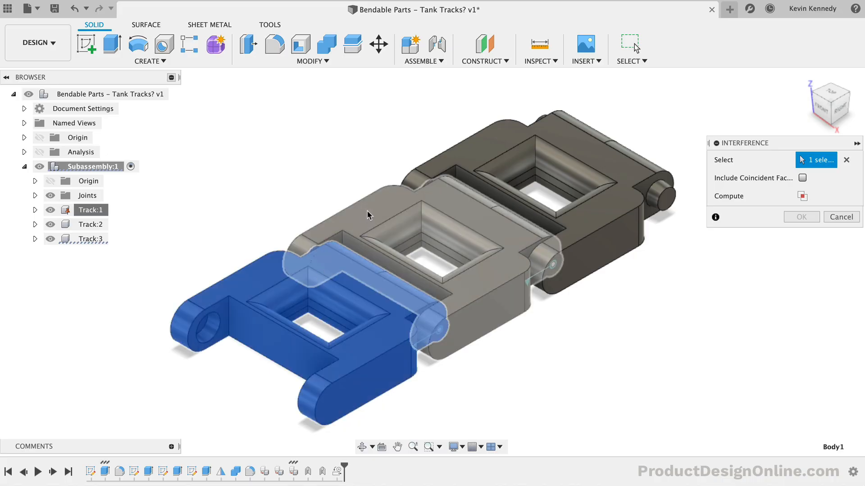
{"action": "left_click", "coordinate": [369, 215]}
{"action": "left_click", "coordinate": [545, 185]}
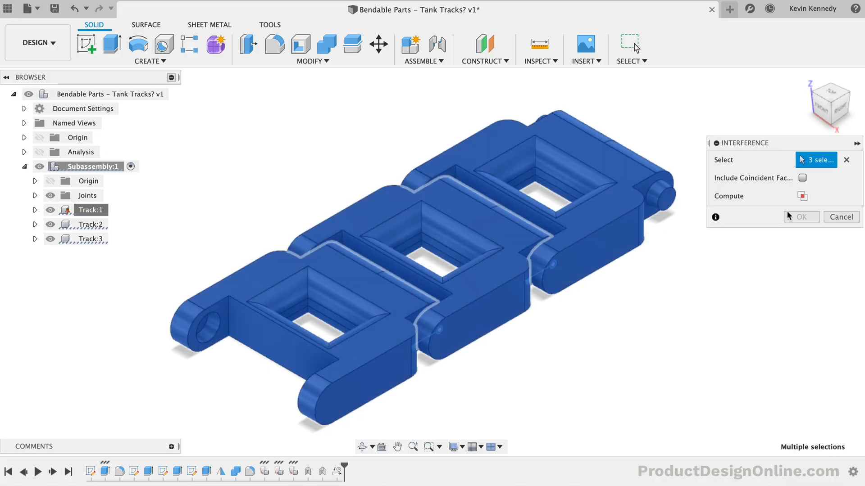
{"action": "left_click", "coordinate": [801, 196]}
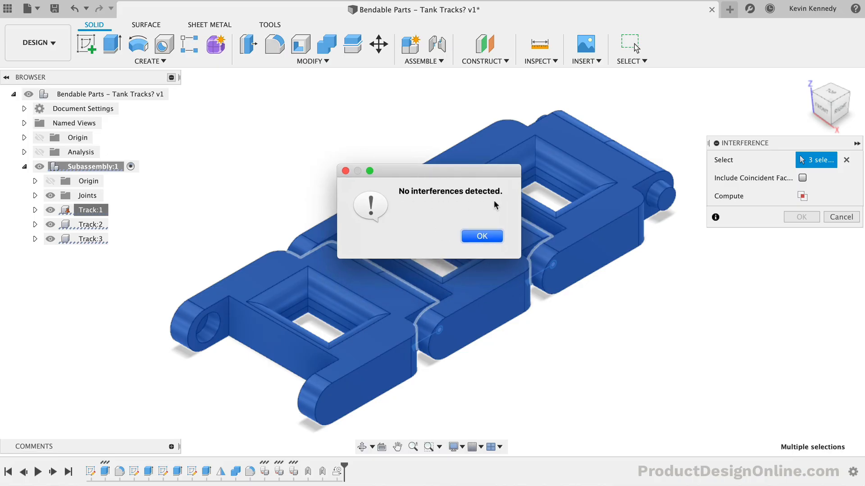
{"action": "left_click", "coordinate": [481, 236]}
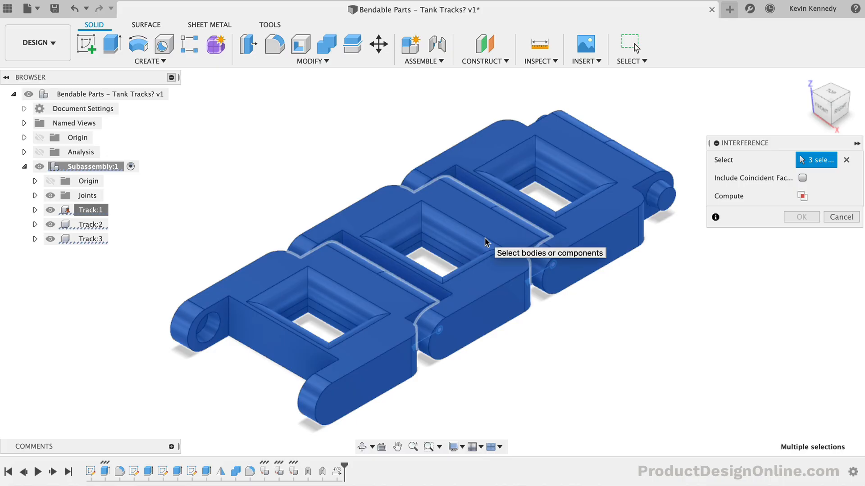
{"action": "left_click", "coordinate": [841, 218]}
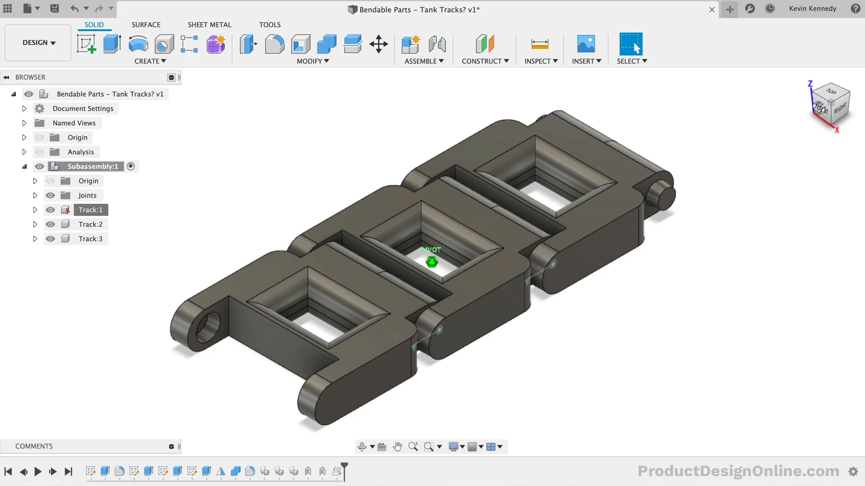
{"action": "mouse_move", "coordinate": [819, 108]}
{"action": "left_mouse_down"}
{"action": "mouse_move", "coordinate": [807, 100]}
{"action": "mouse_move", "coordinate": [803, 118]}
{"action": "mouse_move", "coordinate": [809, 108]}
{"action": "mouse_move", "coordinate": [787, 116]}
{"action": "left_mouse_up"}
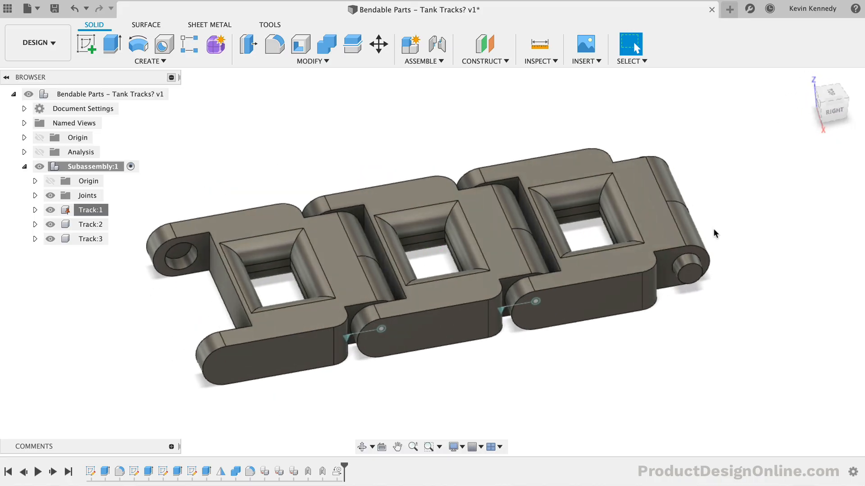
{"action": "middle_click_drag", "start_coordinate": [713, 229], "coordinate": [713, 229], "text": "shift"}
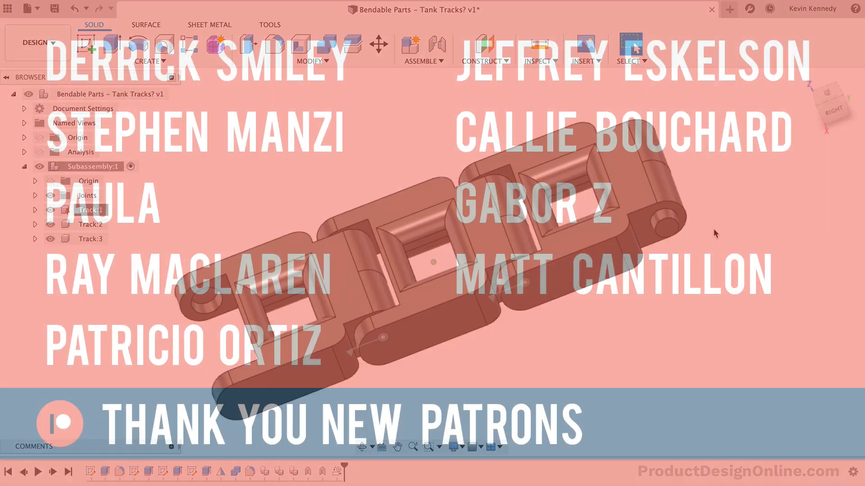